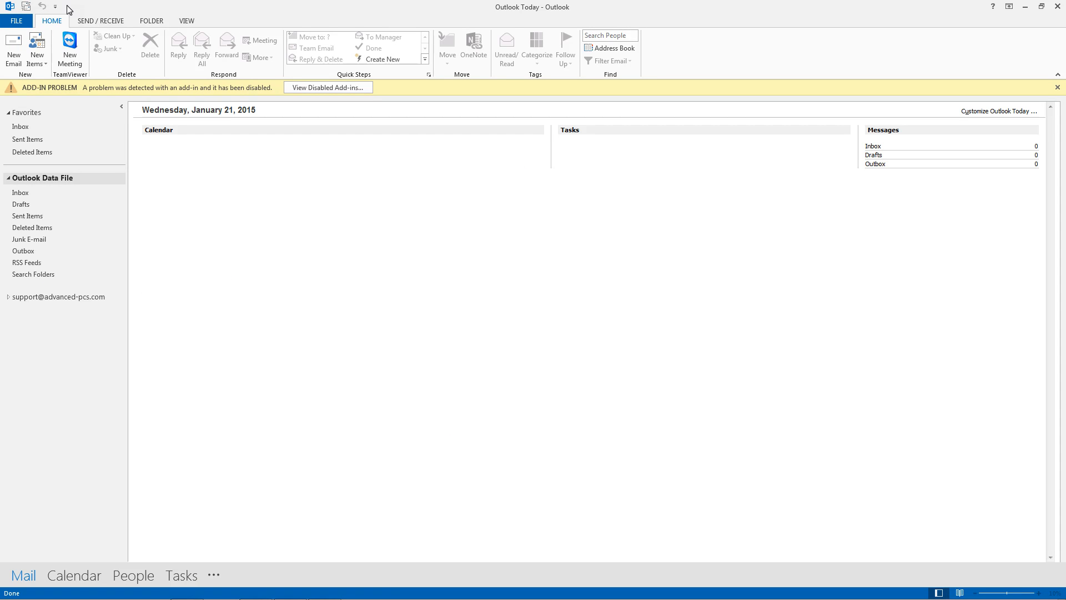
Open the Add Account wizard from the File screen and centre it on screen
left_click(16, 21)
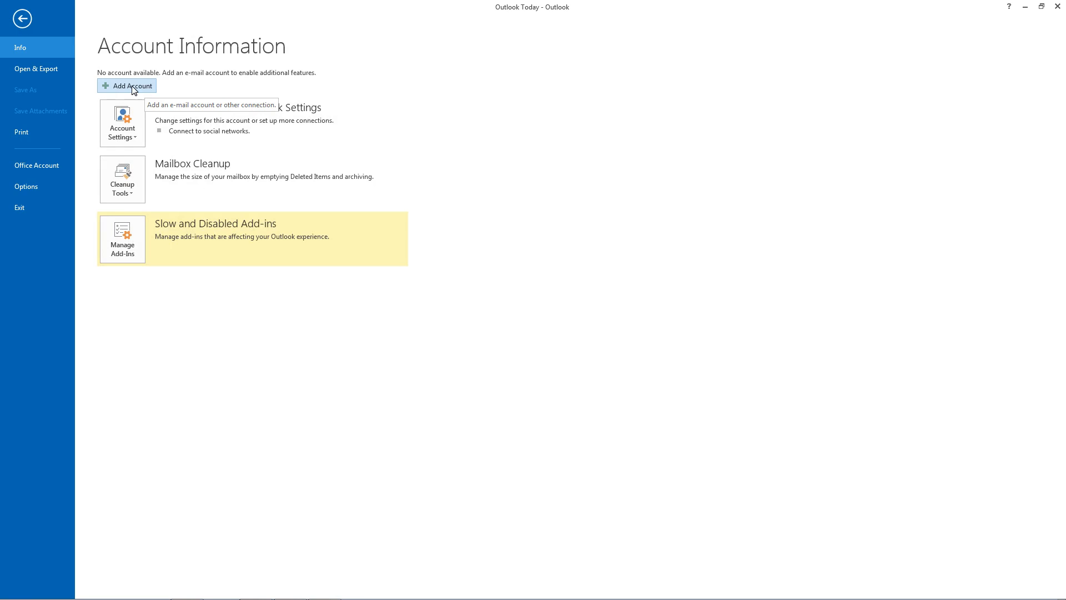
left_click(113, 89)
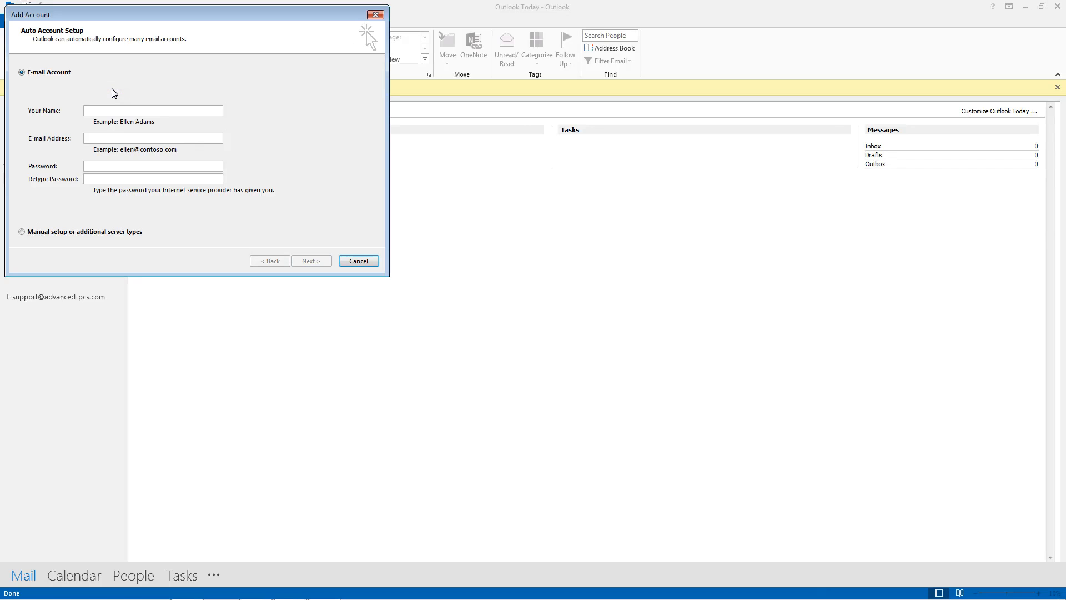
left_click_drag(175, 11, 452, 158)
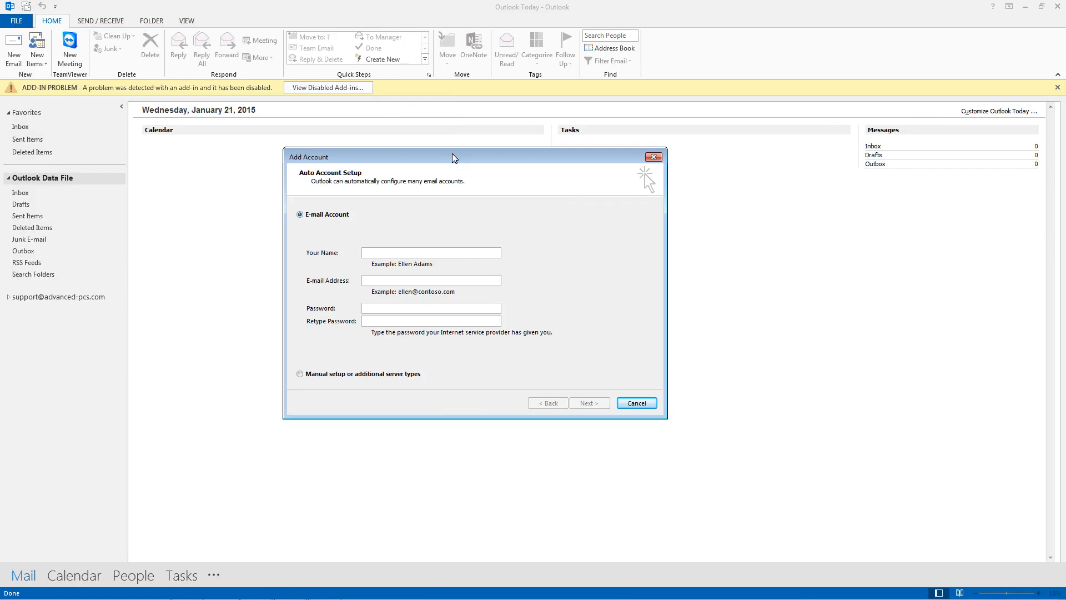
Choose manual setup with the POP or IMAP service type to reach the server settings page
left_click(302, 377)
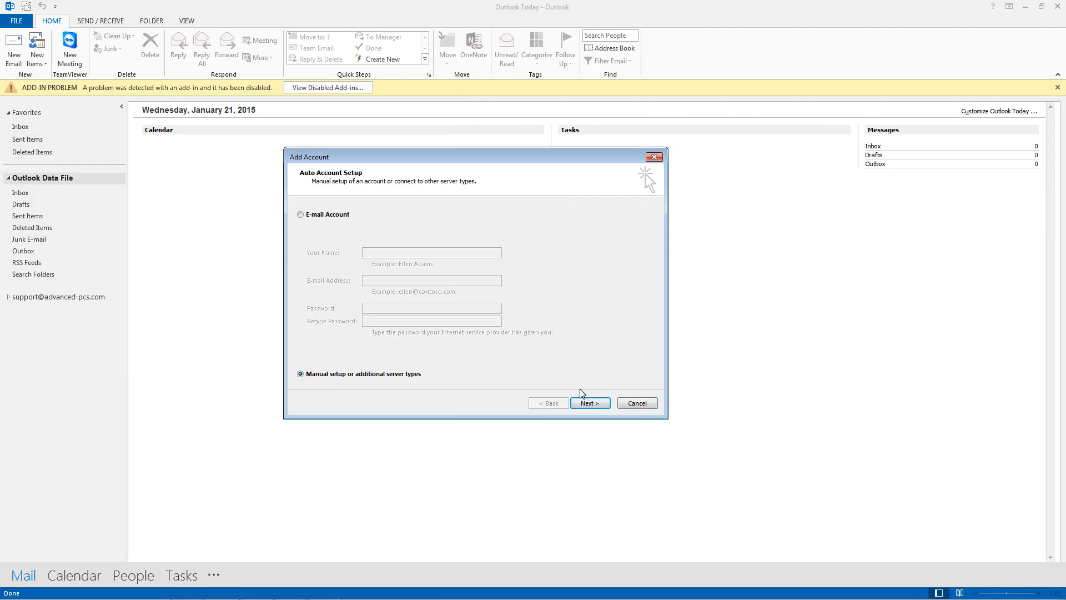
left_click(588, 404)
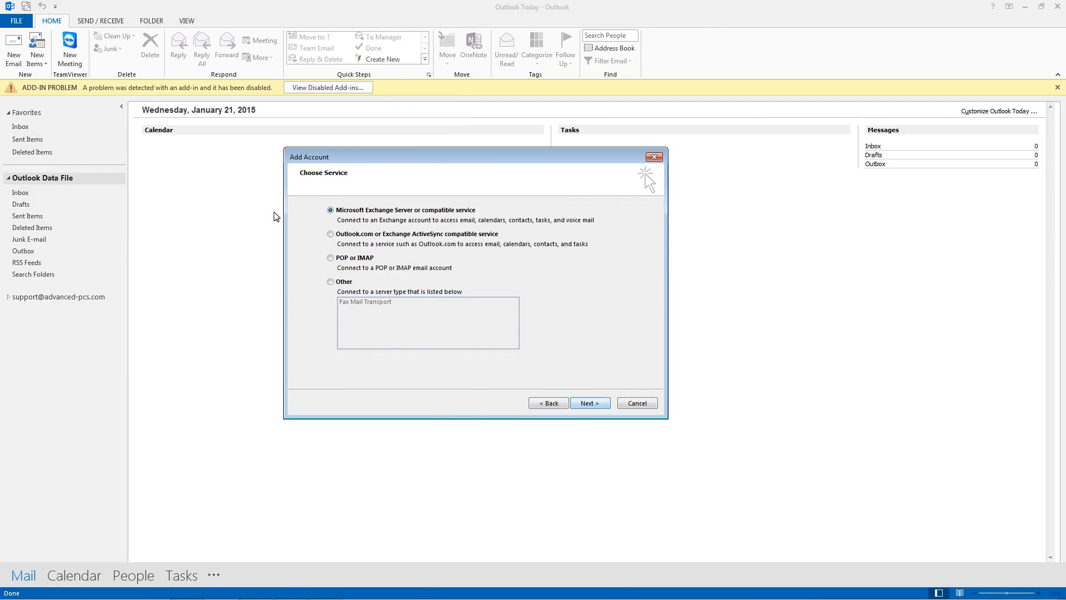
left_click(331, 258)
left_click(599, 405)
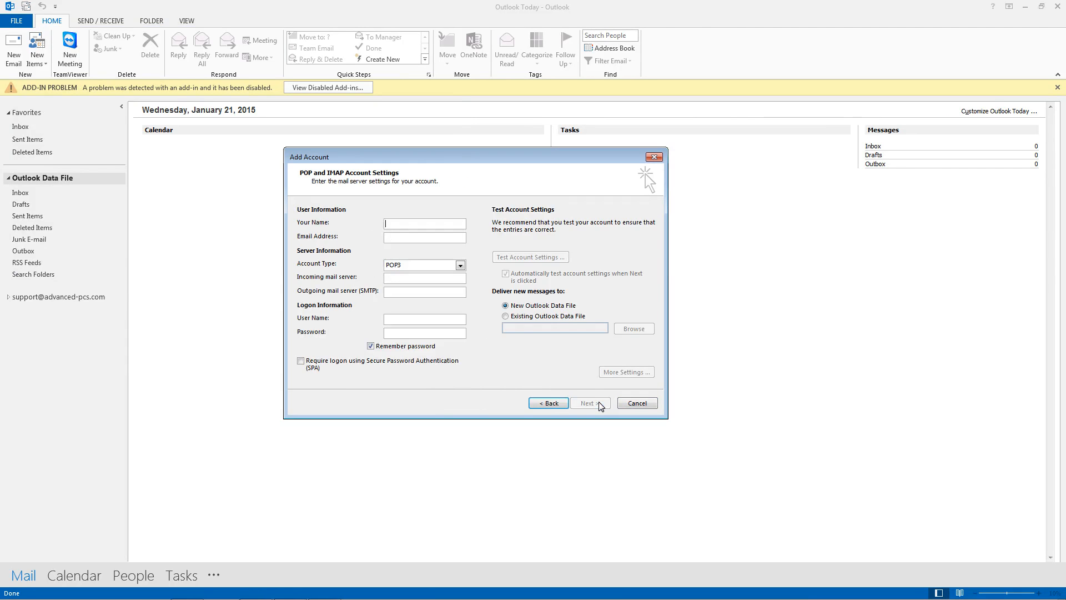
left_click(460, 266)
left_click(451, 283)
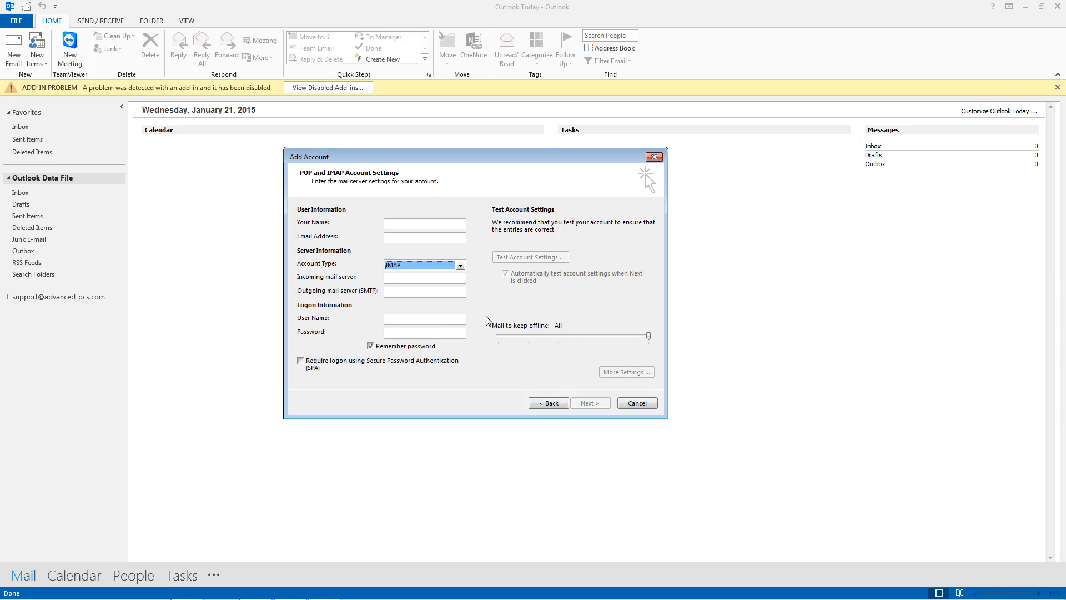
left_click(461, 265)
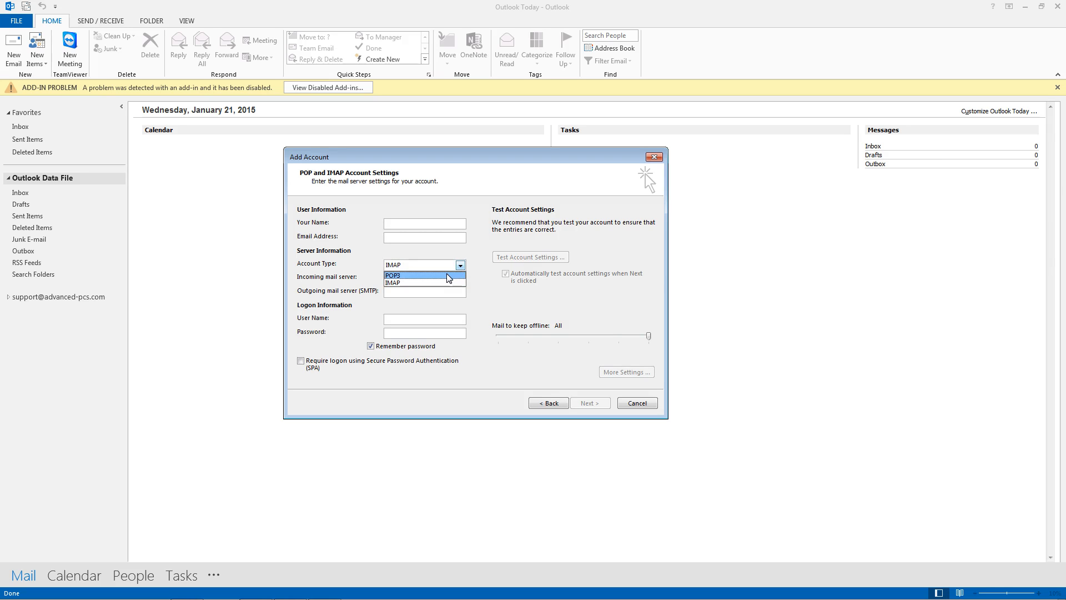
left_click(449, 279)
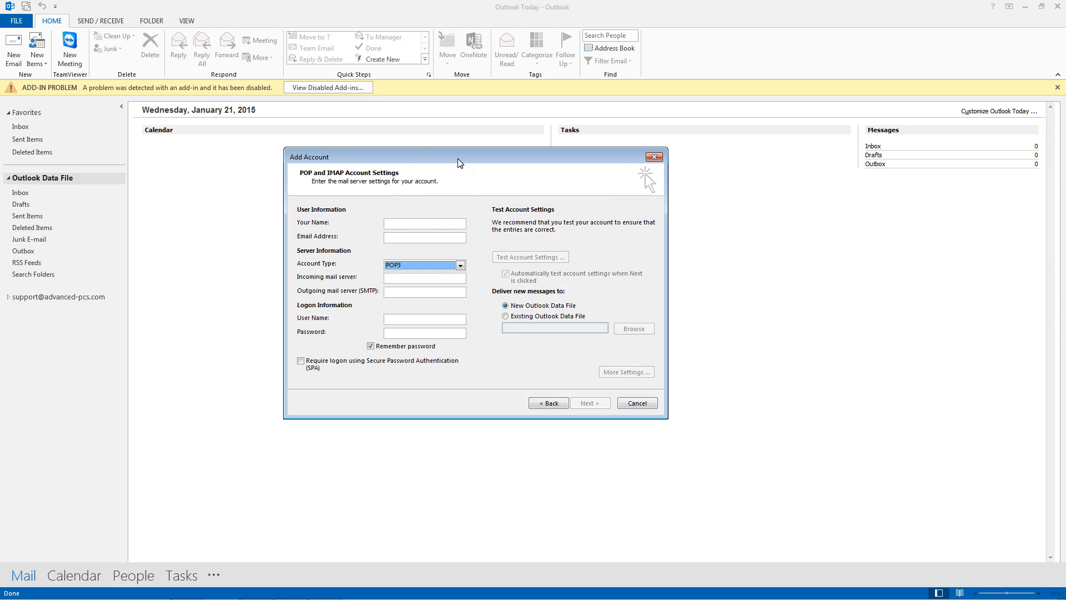
left_click_drag(458, 158, 479, 193)
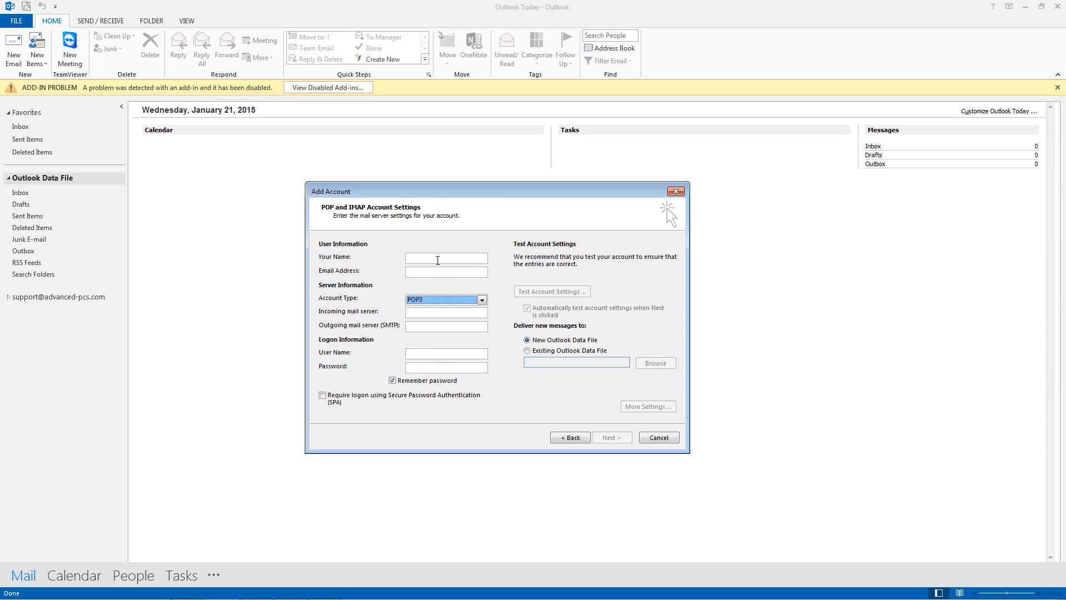
Enter 'Advanced-PCs' as Your Name and the account's support e-mail address
left_click(438, 260)
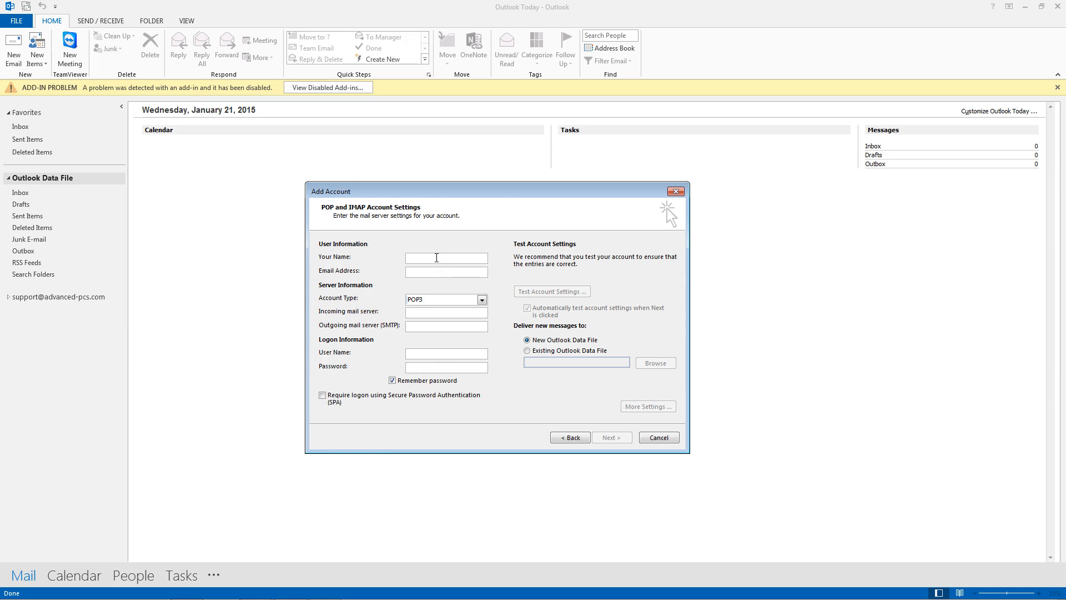
type("Advanced-PCs")
key("Tab")
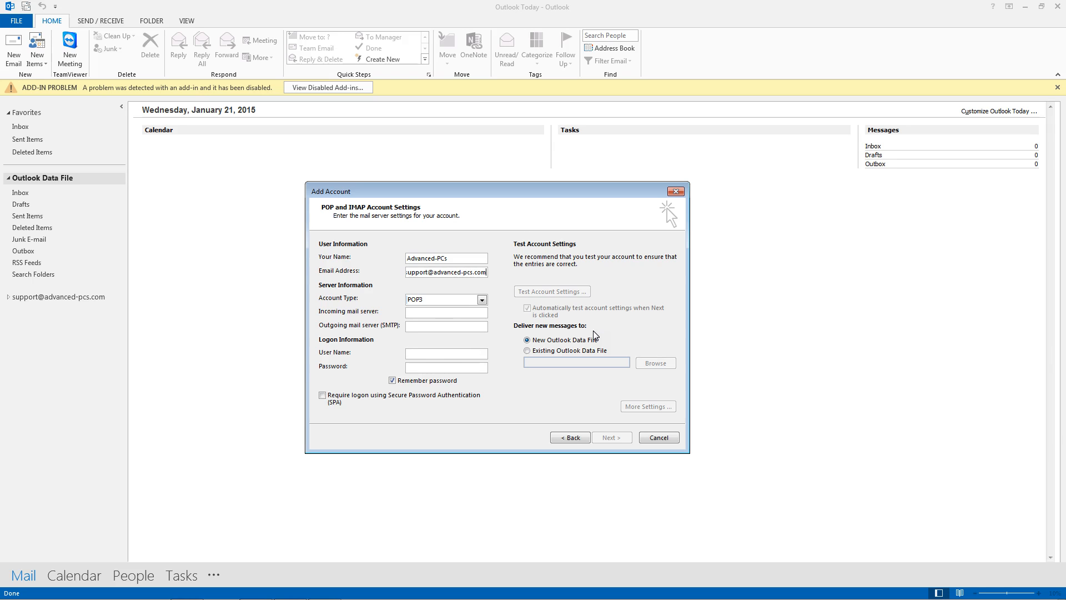
key("Tab")
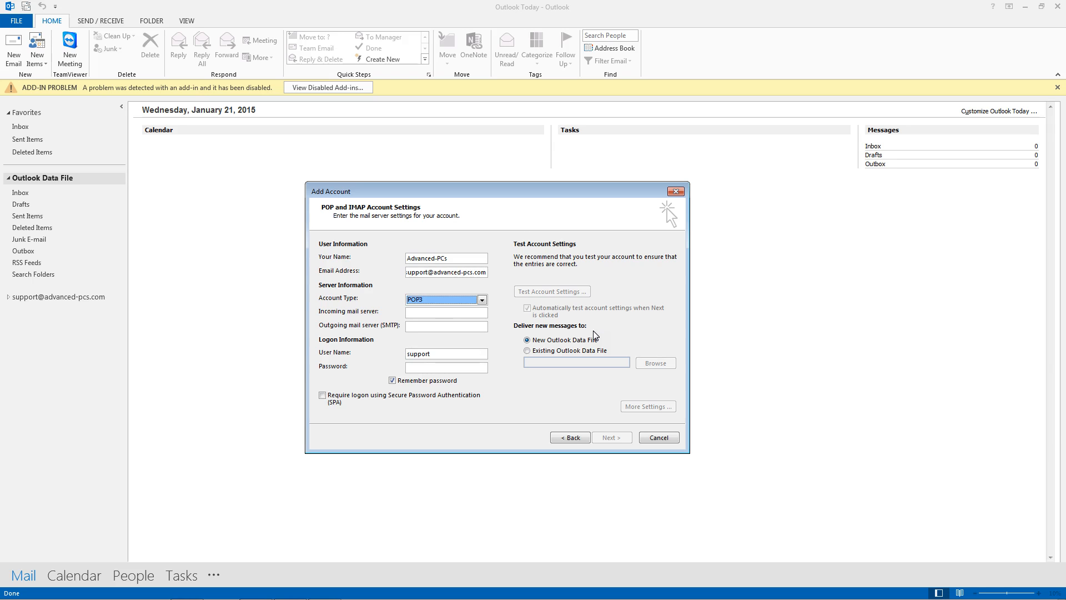
key("Tab")
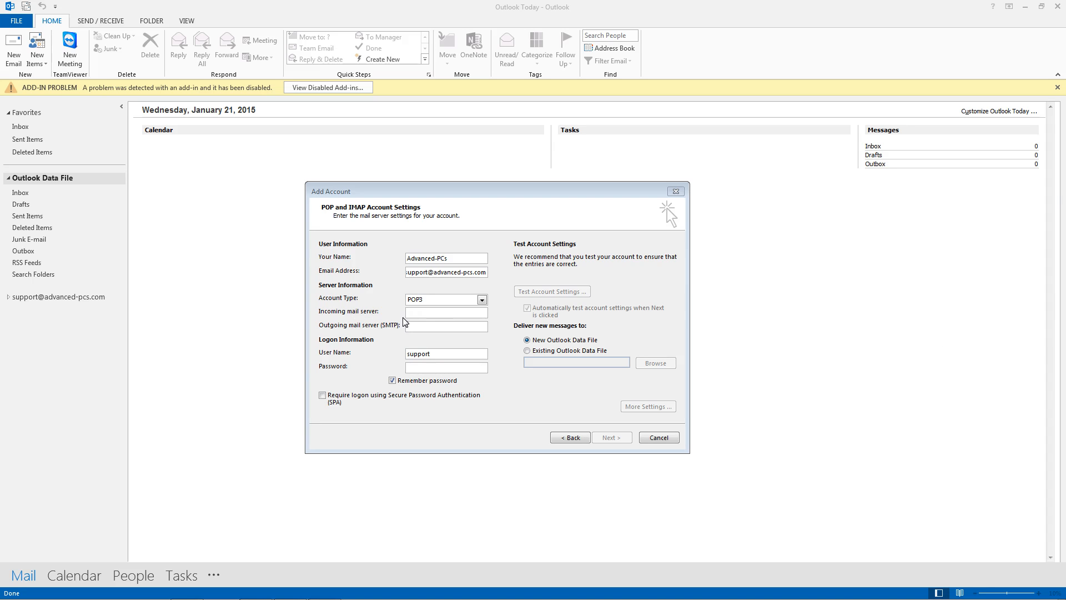
Set both the incoming and outgoing mail servers to box810.bluehost.com
left_click(417, 313)
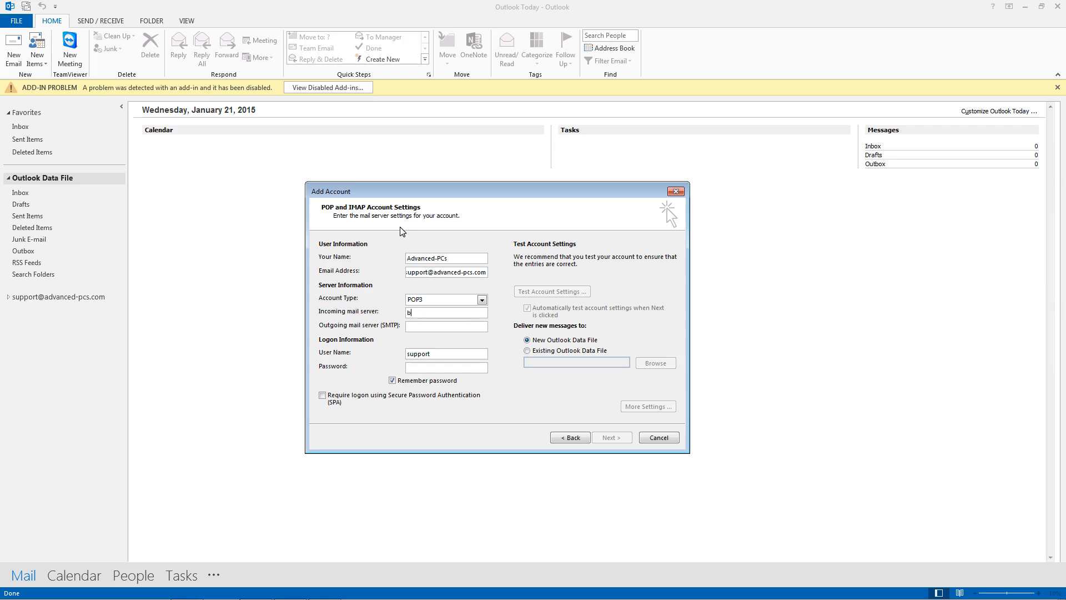
type("box810.bluehost.com")
left_click_drag(473, 313, 404, 318)
key("ctrl+c")
left_click(414, 327)
key("ctrl+v")
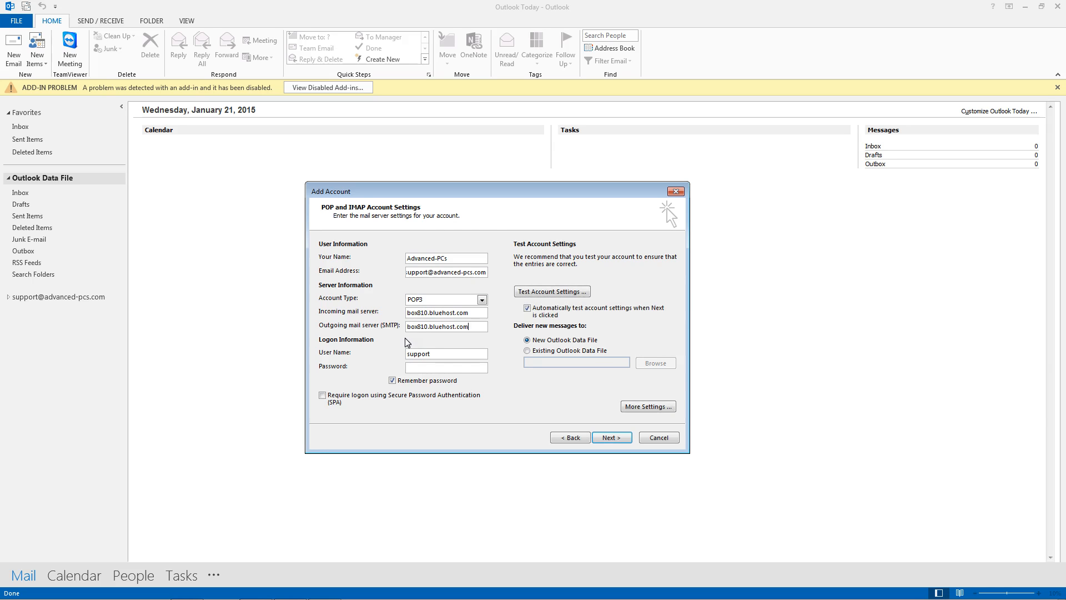
Complete the user name as the full e-mail address and enter the account password
left_click_drag(432, 353, 404, 355)
key("End")
key("BackSpace")
key("BackSpace")
key("BackSpace")
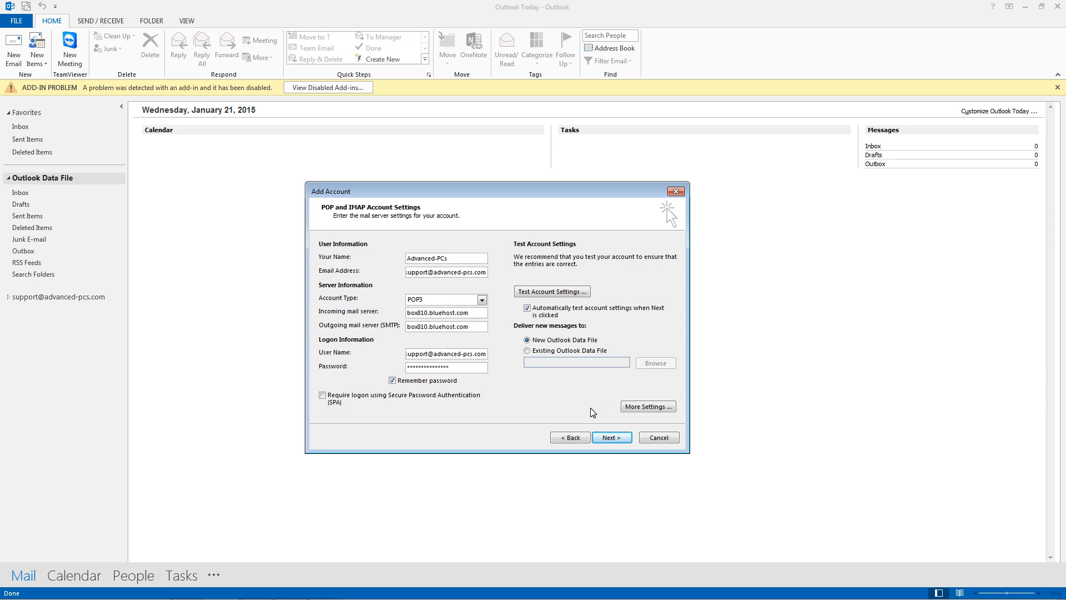
In More Settings, change the outgoing SMTP port from 25 to 26 and require outgoing server authentication
left_click(638, 411)
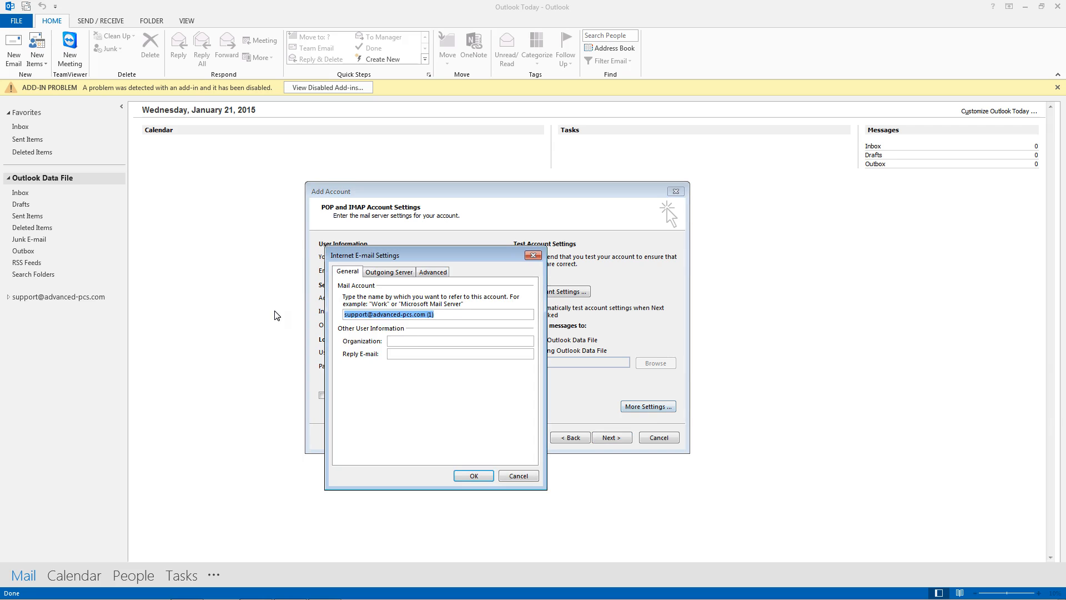
left_click(425, 273)
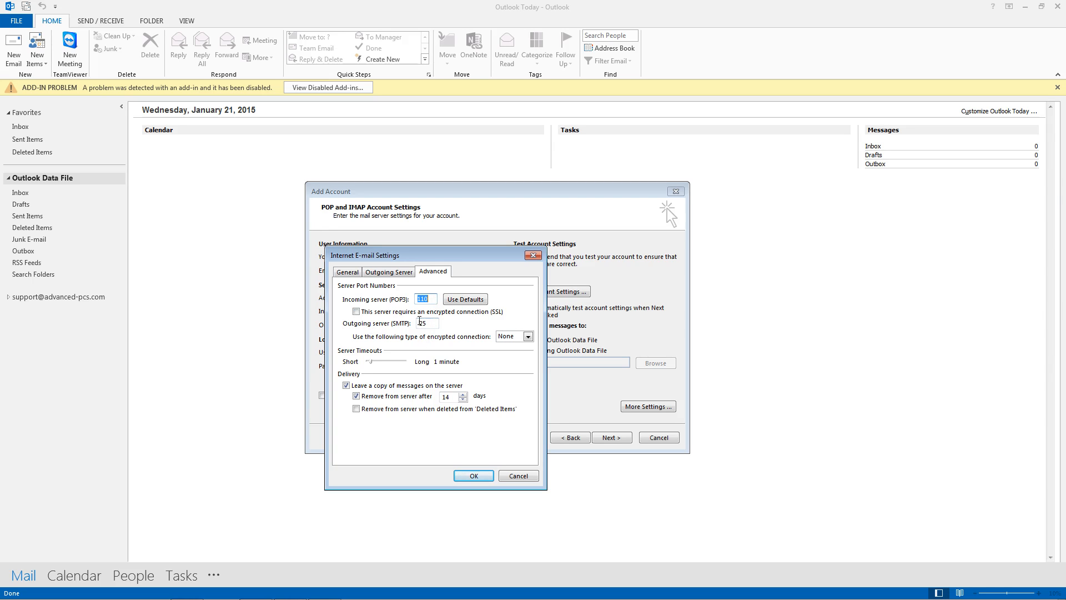
left_click(429, 325)
key("BackSpace")
type("6")
left_click(391, 272)
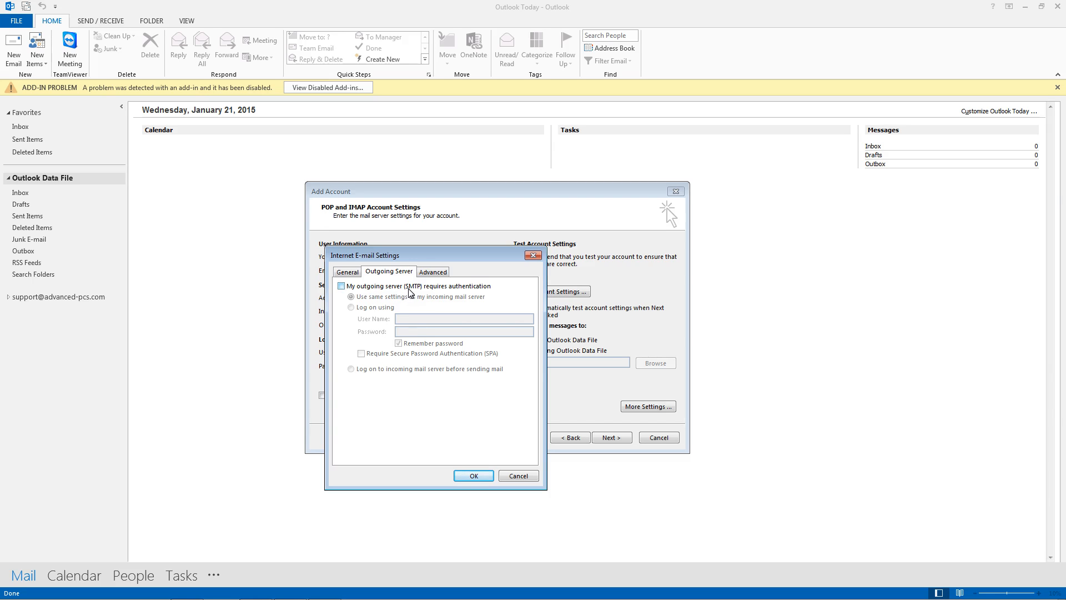
left_click(341, 286)
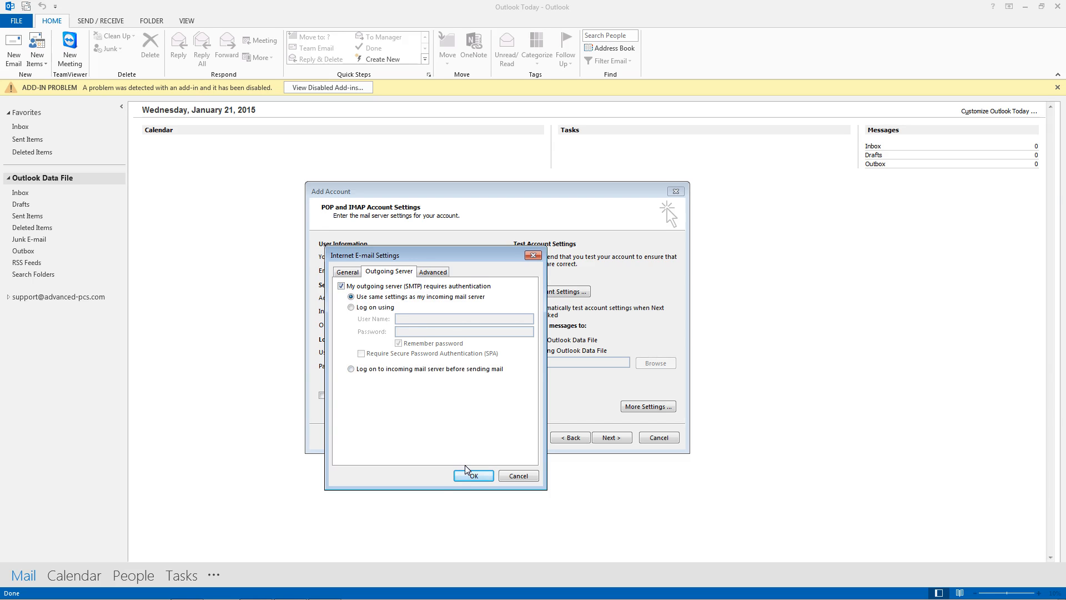
left_click(473, 476)
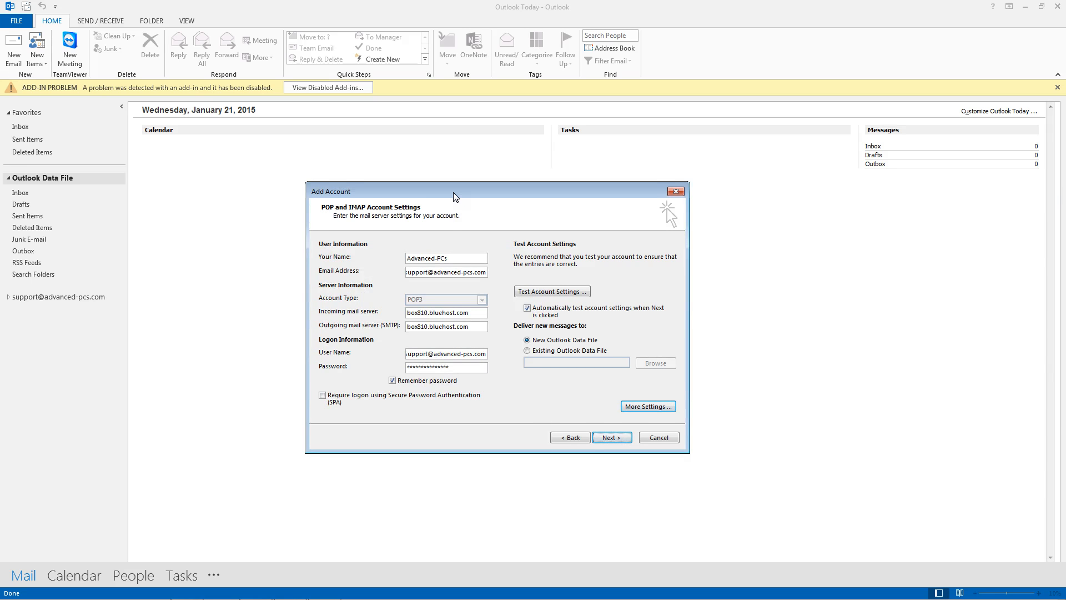
Run the account settings test, dismiss the successful results, and finish the setup
left_click_drag(455, 196, 460, 207)
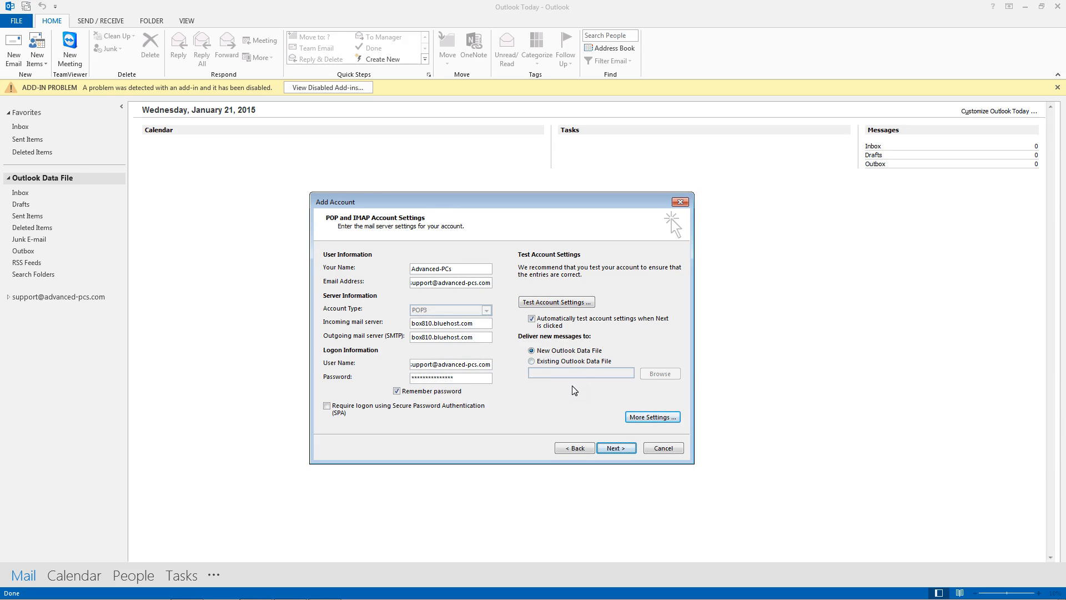
left_click(626, 453)
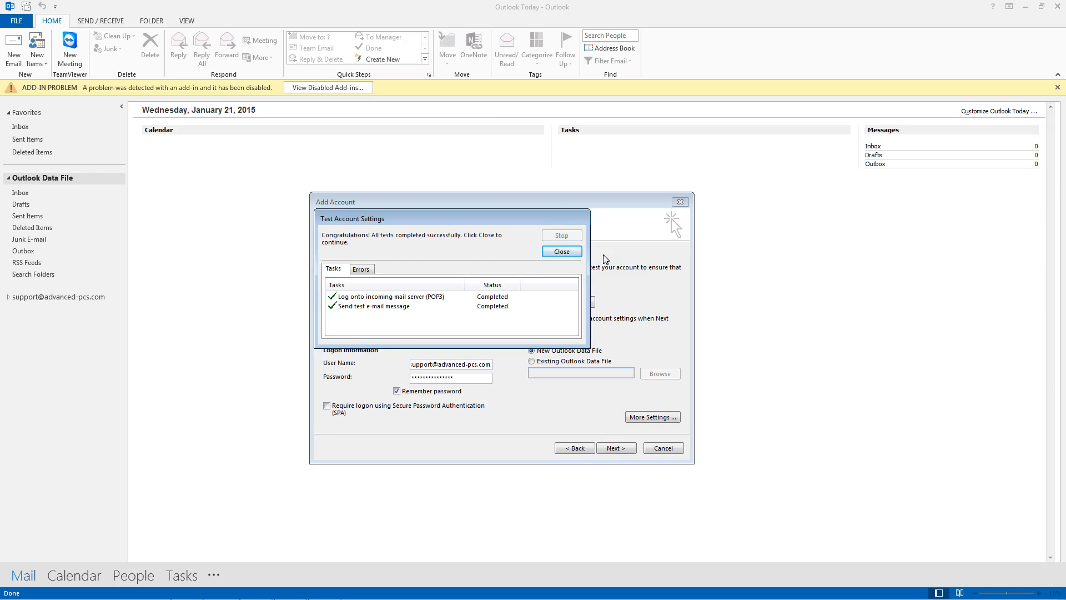
left_click(566, 252)
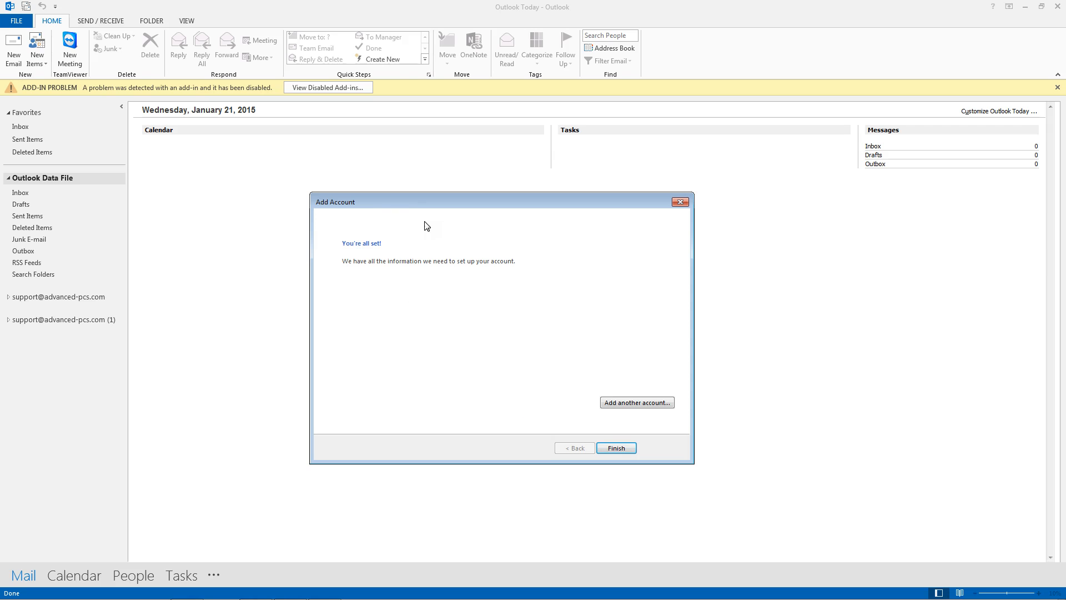
left_click(617, 448)
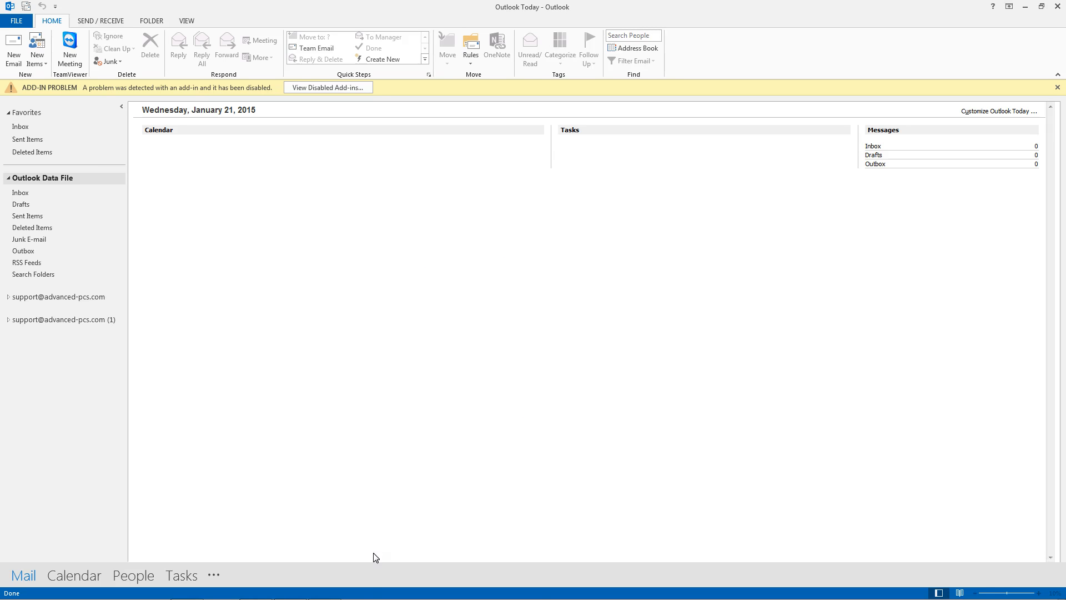
Confirm the new POP3 mailbox now appears beneath the Outlook Data File folders
mouse_move(364, 599)
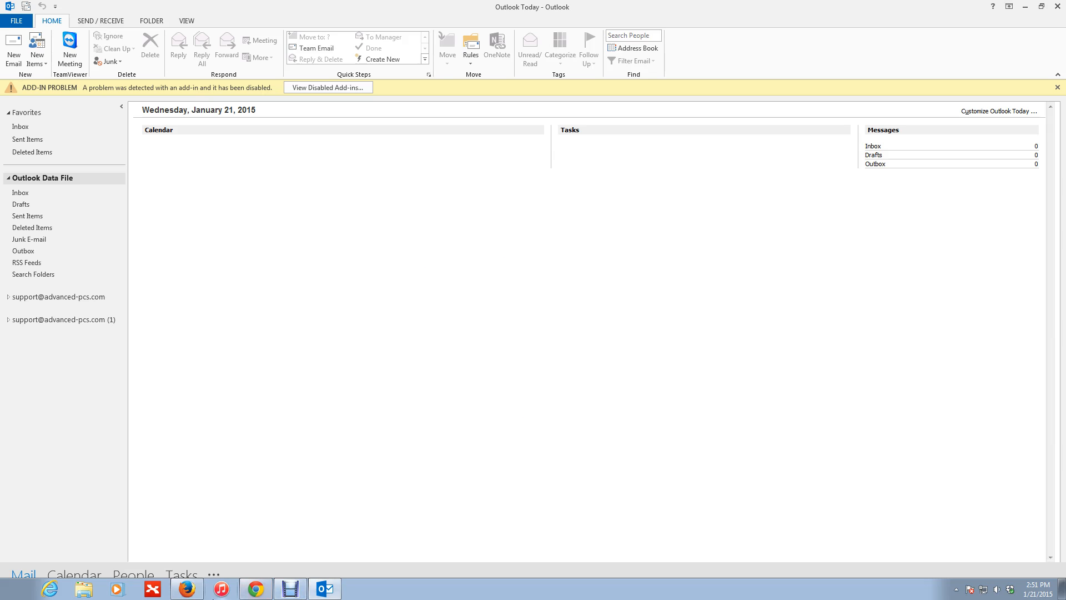
Switch to Chrome showing the Gmail inbox and open a new tab
left_click(256, 588)
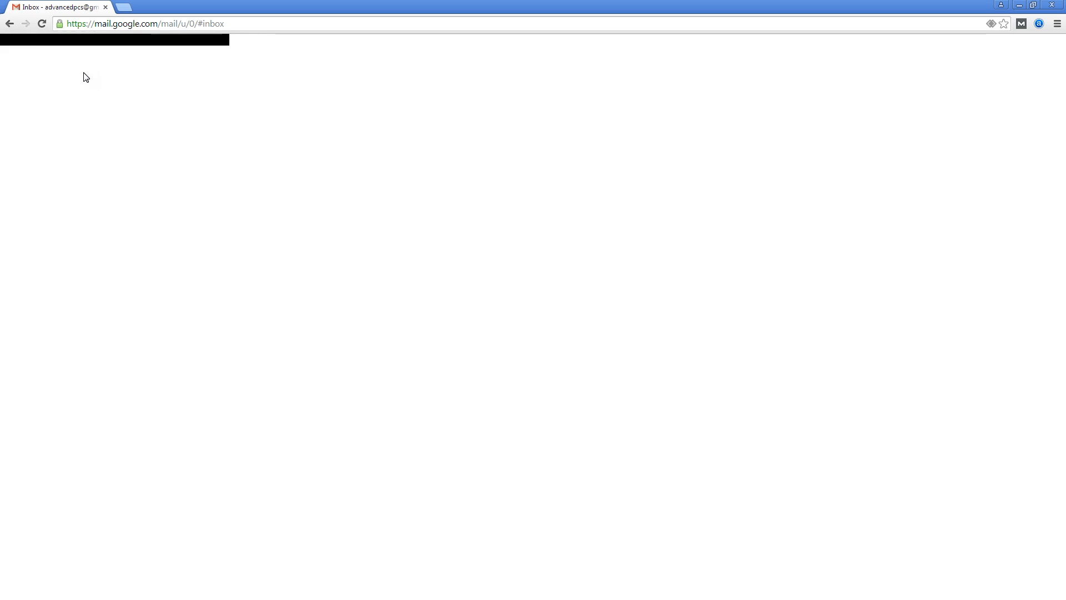
left_click(123, 7)
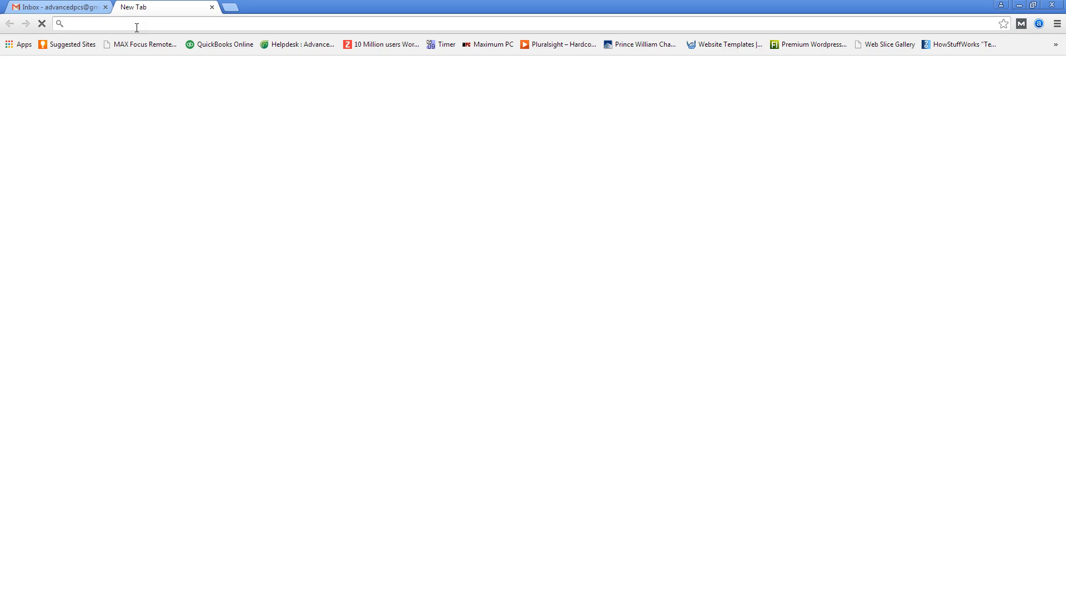
Load mail.google.com from the address-bar suggestion and bring the loaded Gmail tab forward
type("mail.google.com")
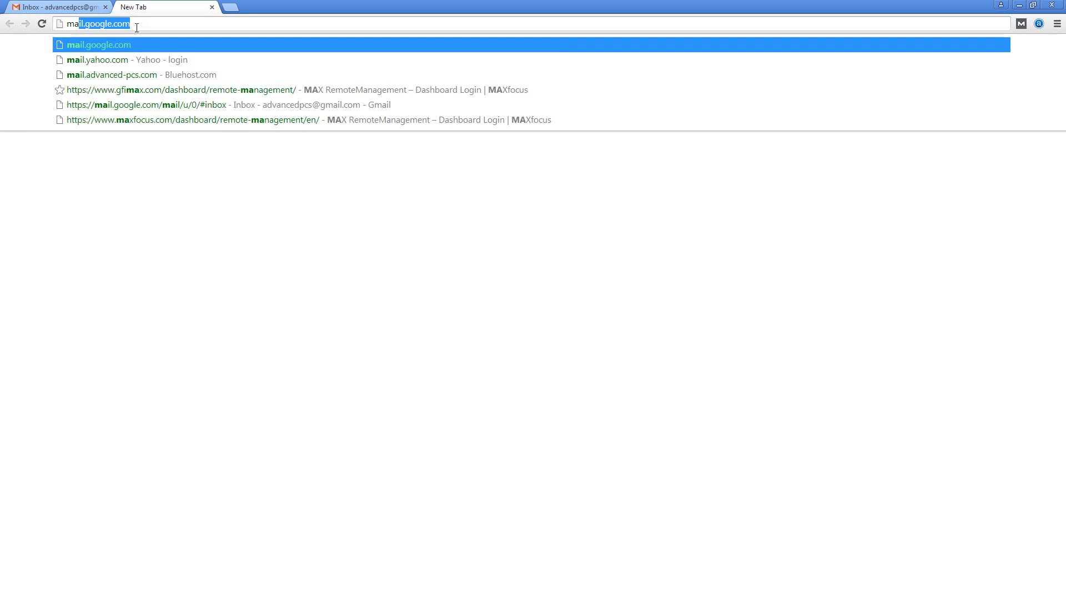
key("Right")
key("Return")
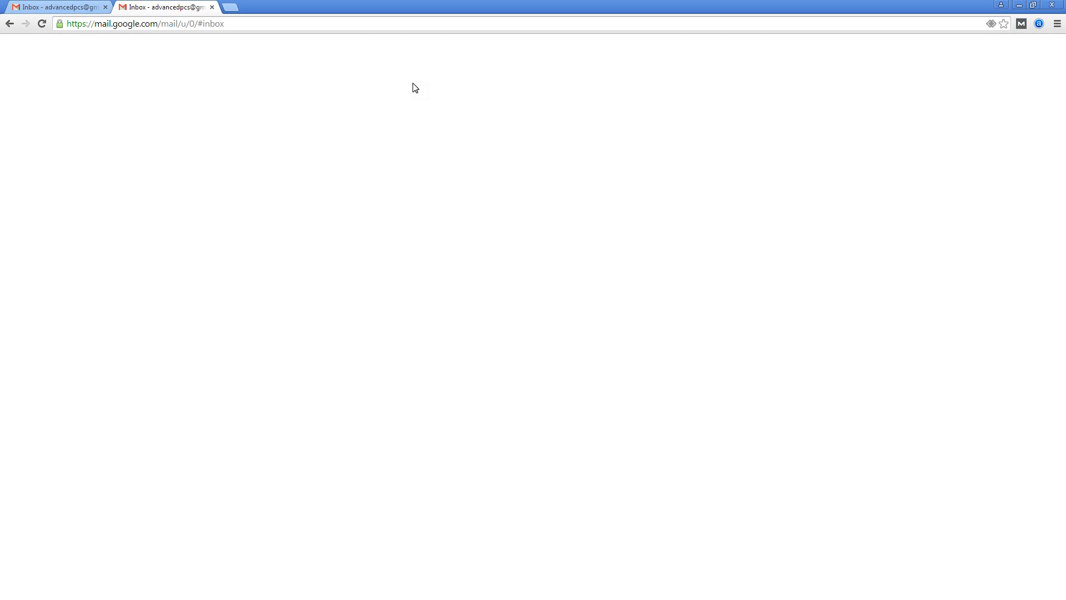
left_click(92, 12)
left_click(139, 7)
left_click(94, 8)
left_click(139, 7)
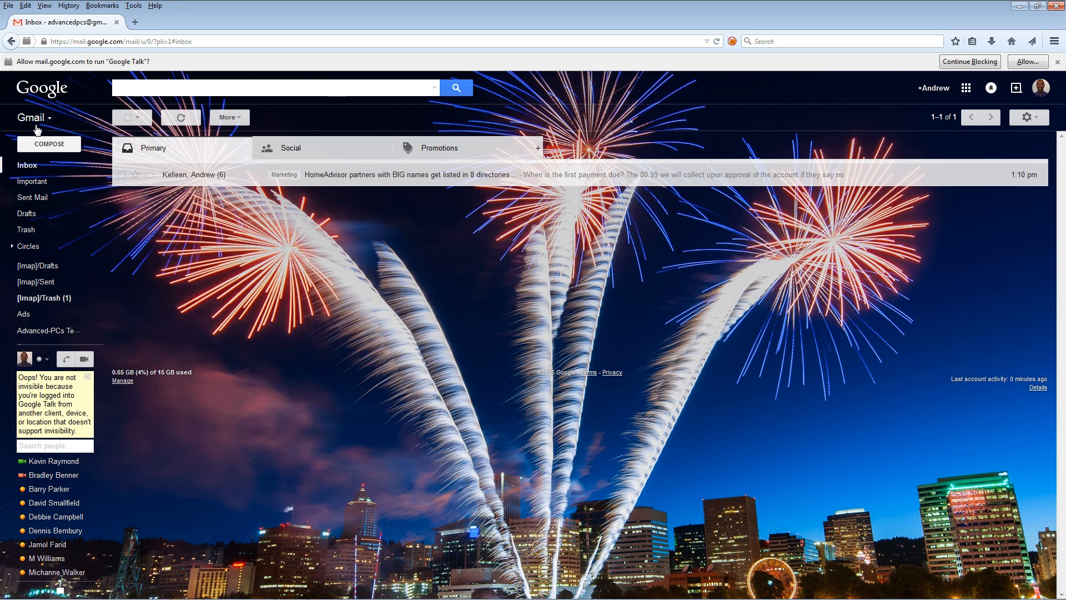
Compose a new Gmail message to the support address with subject 'Test Email'
left_click(51, 145)
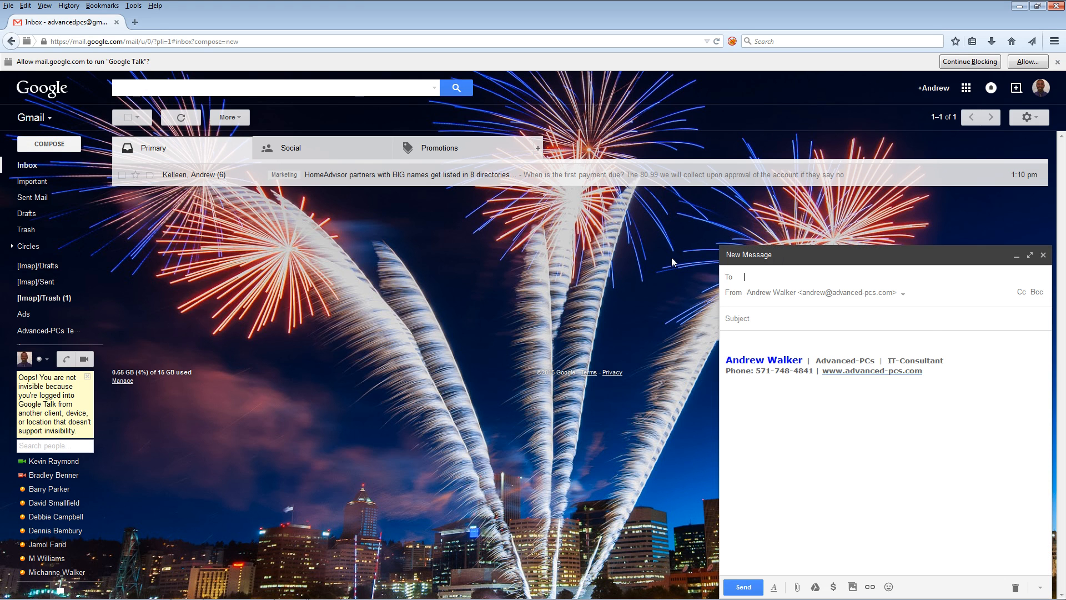
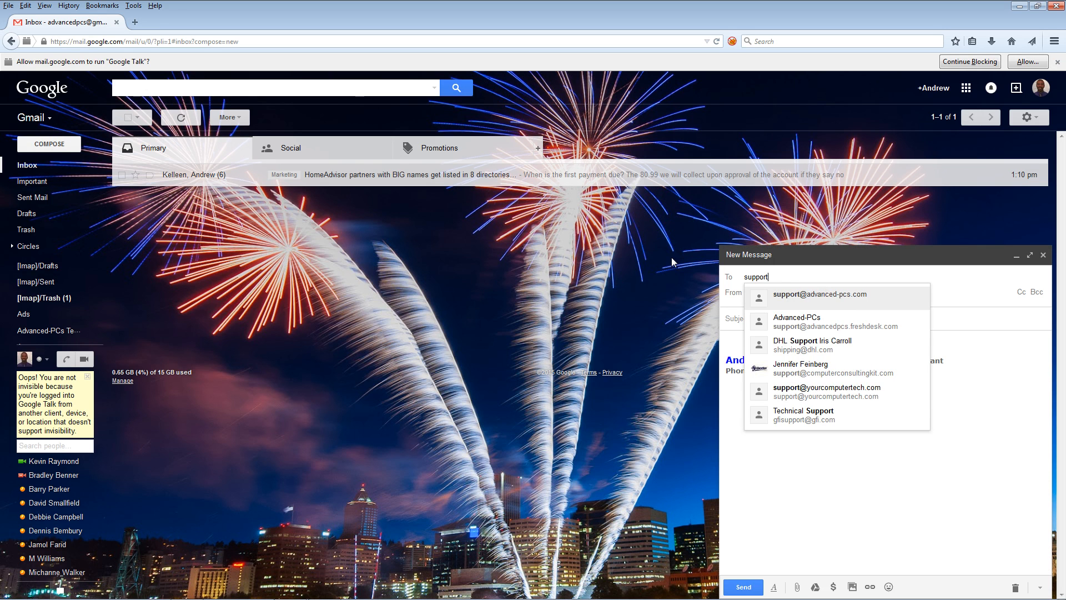
key("Return")
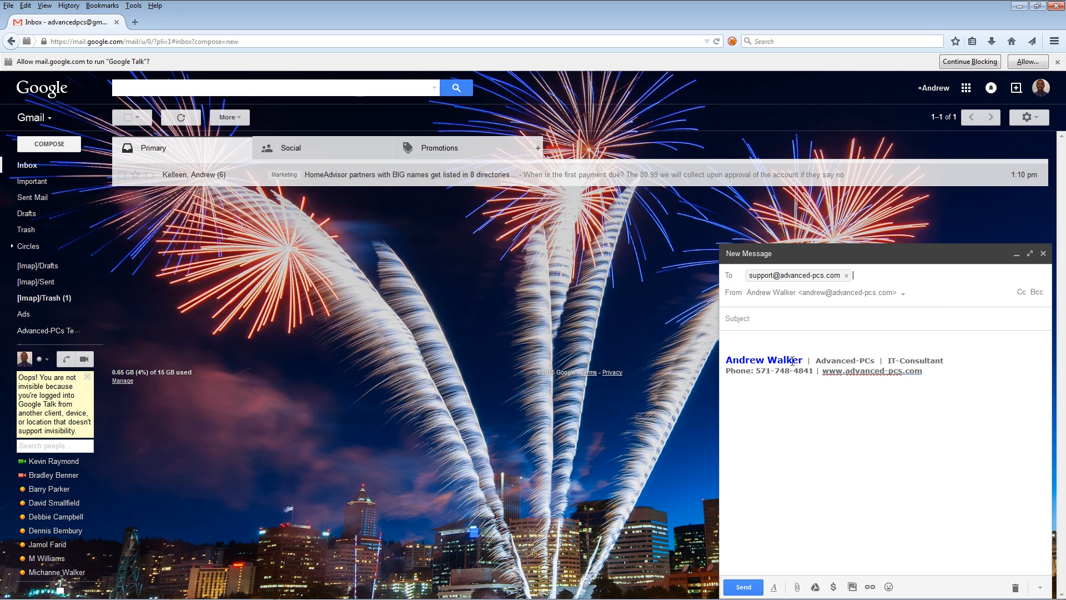
left_click(757, 320)
type("Te")
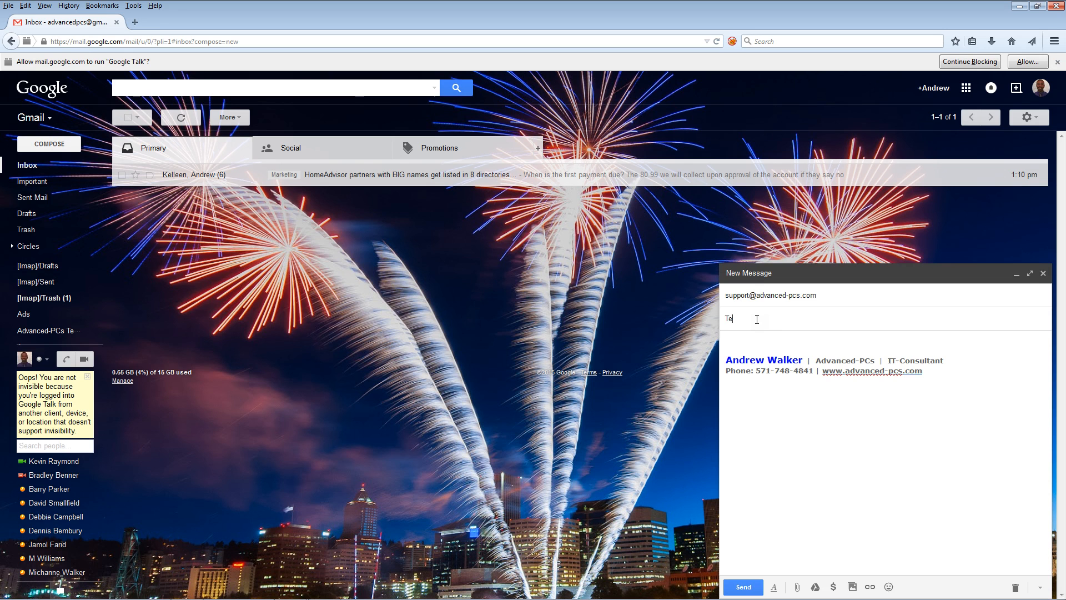
type("st Email")
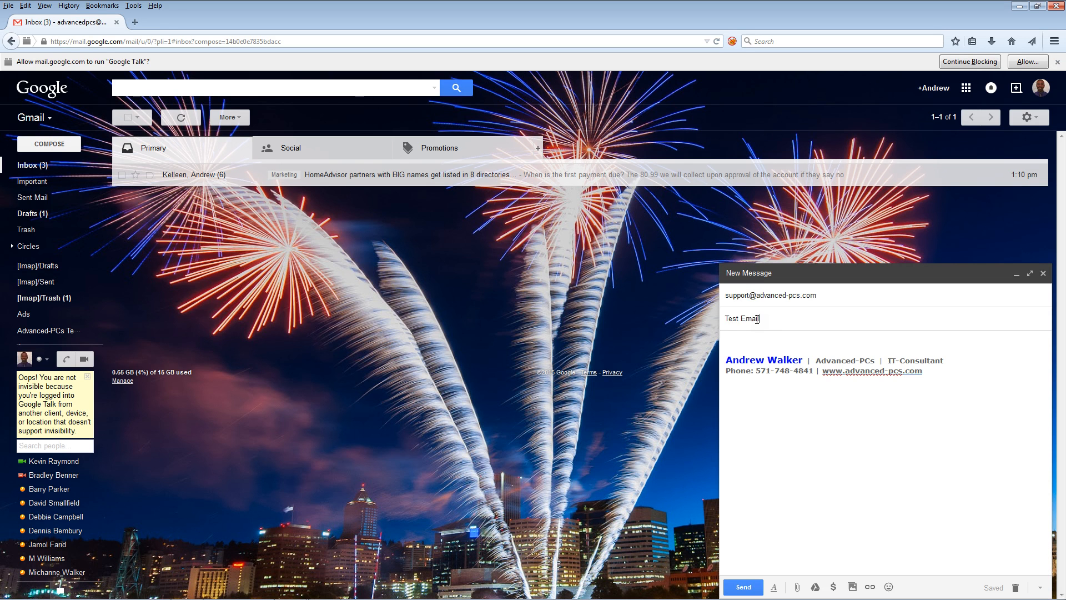
key("Tab")
Write the body 'Hello Support team. This is a test email'
type("Hello Support team.  This is a test e")
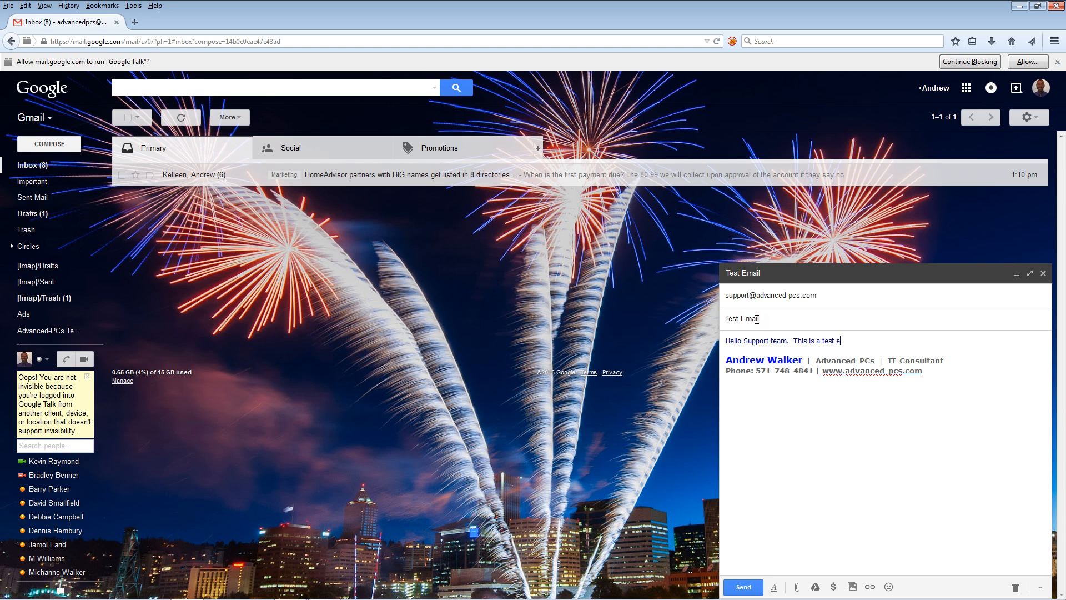
type("mail.")
Correct the greeting to 'Hello support team!', send the email, and return to Outlook
left_click(749, 345)
key("BackSpace")
type("s")
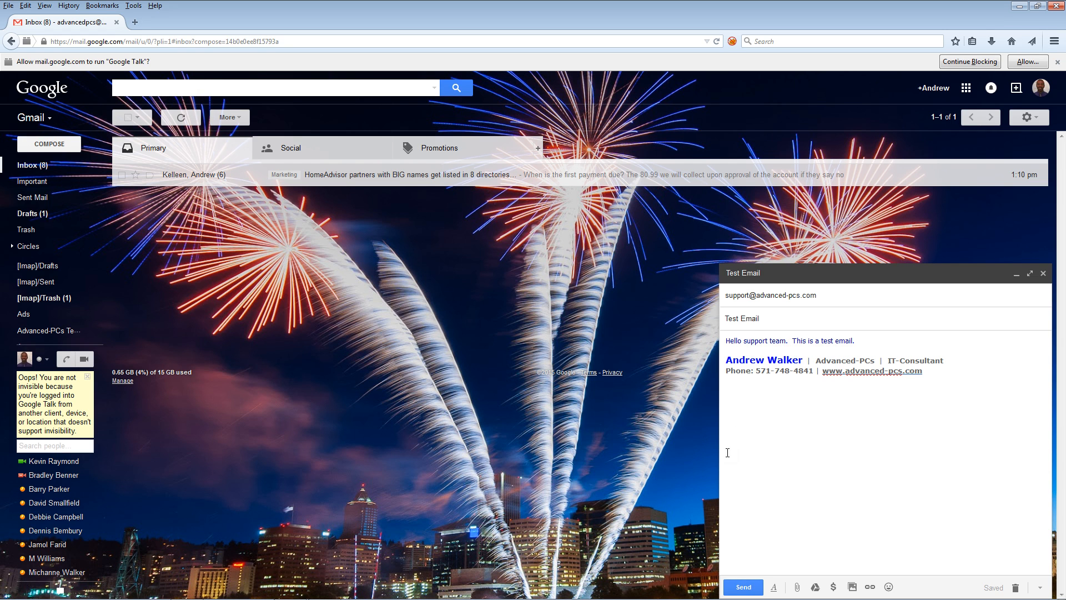
left_click(789, 343)
key("BackSpace")
type("!")
left_click(750, 584)
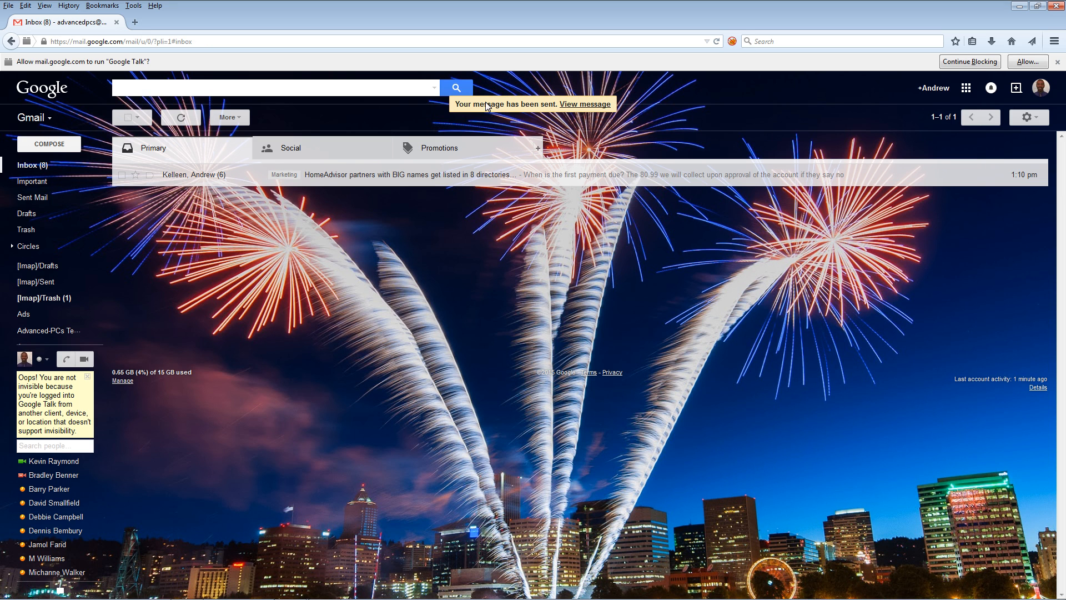
left_click(324, 589)
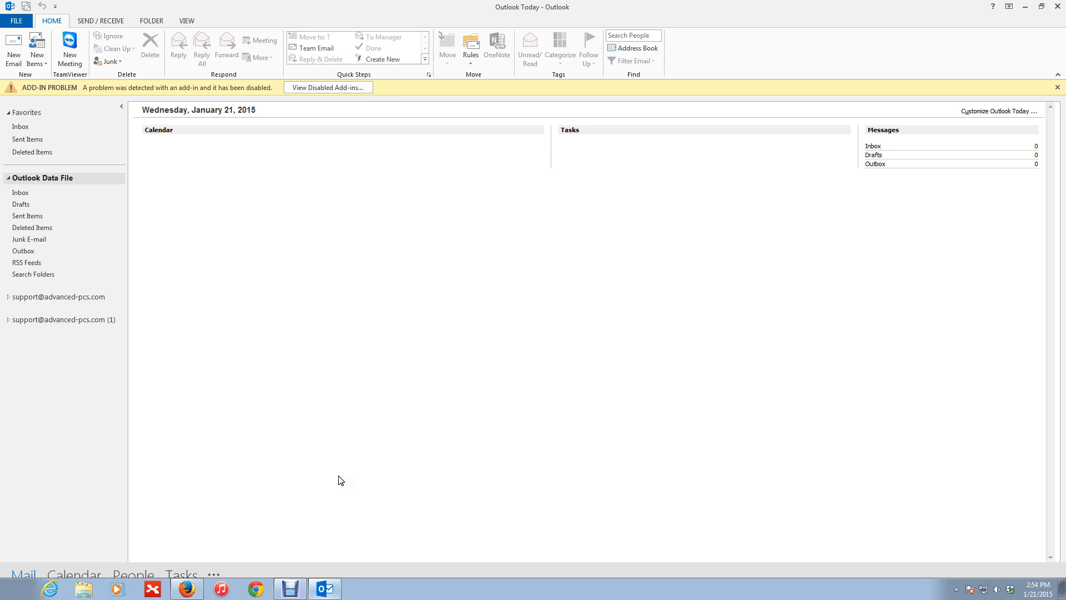
Open the Outlook Data File Inbox and run Send/Receive All Folders
left_click(21, 193)
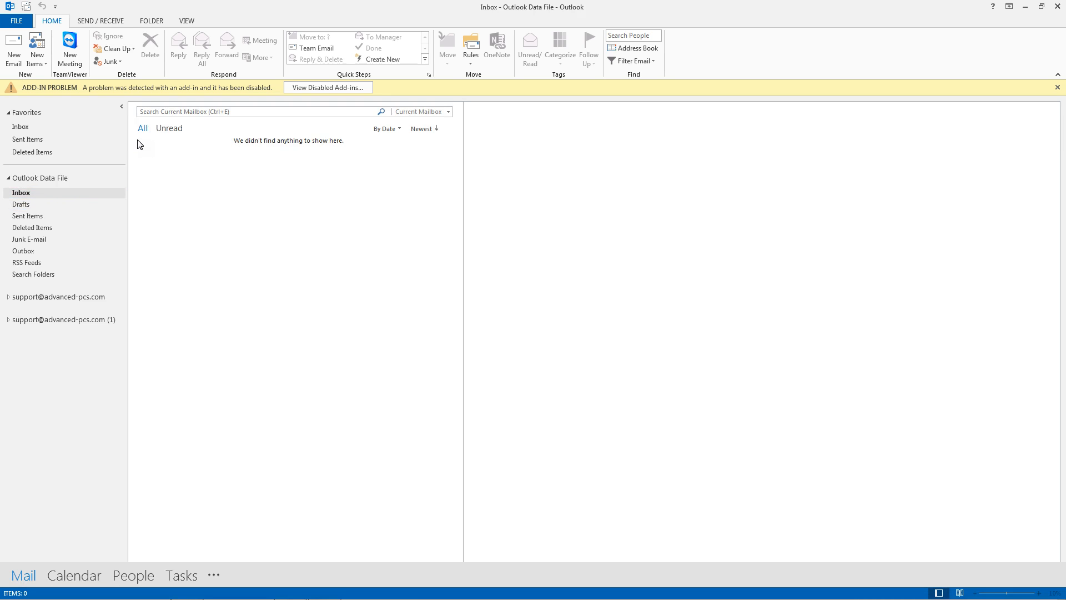
left_click(99, 20)
left_click(22, 47)
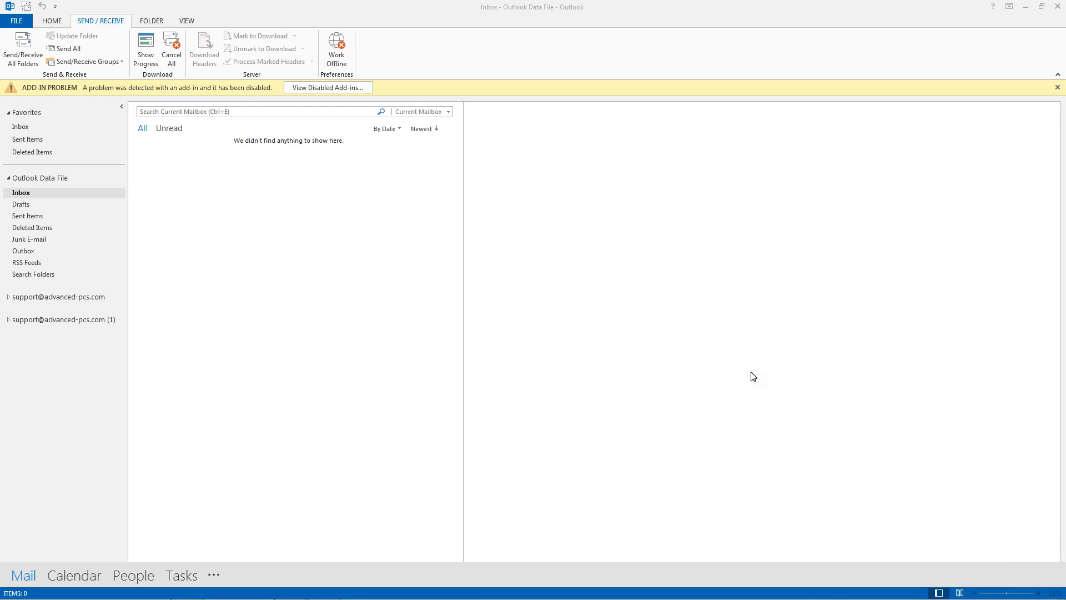
Return to Outlook and expand the first support account's folders
mouse_move(230, 591)
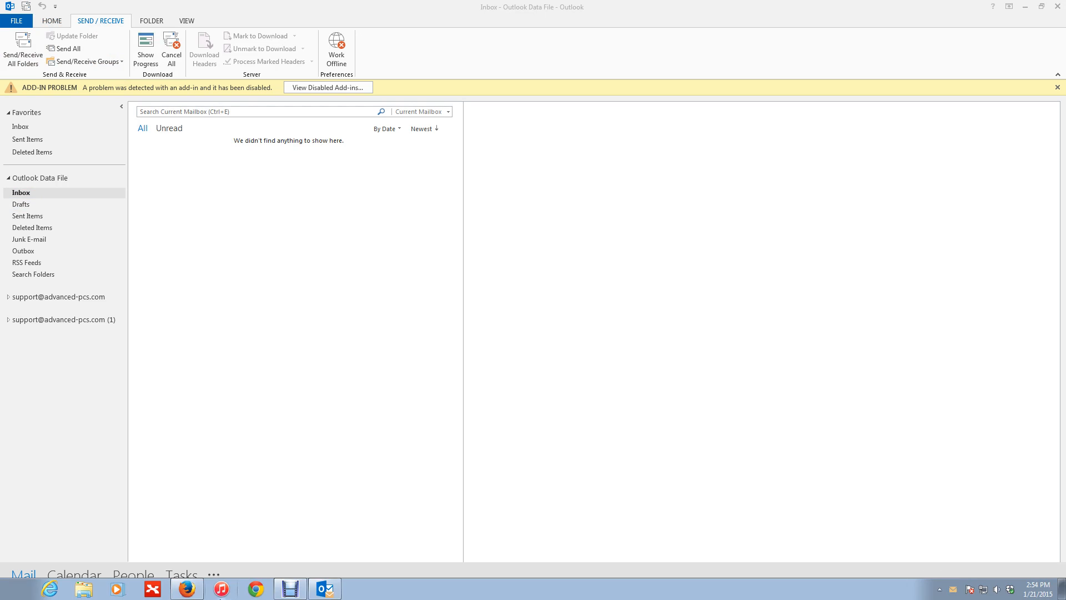
left_click(325, 589)
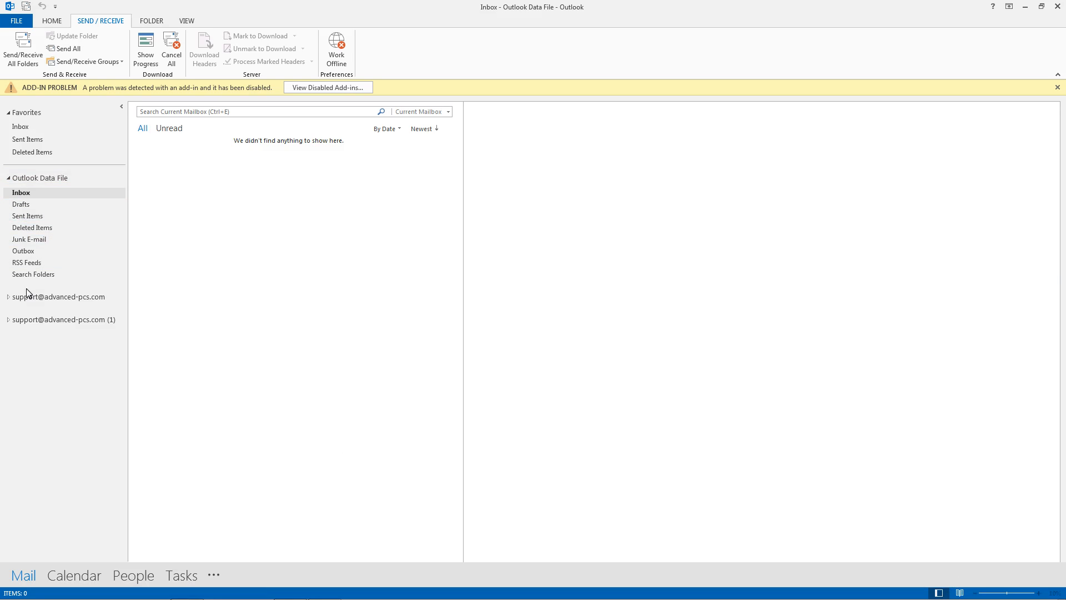
left_click(8, 297)
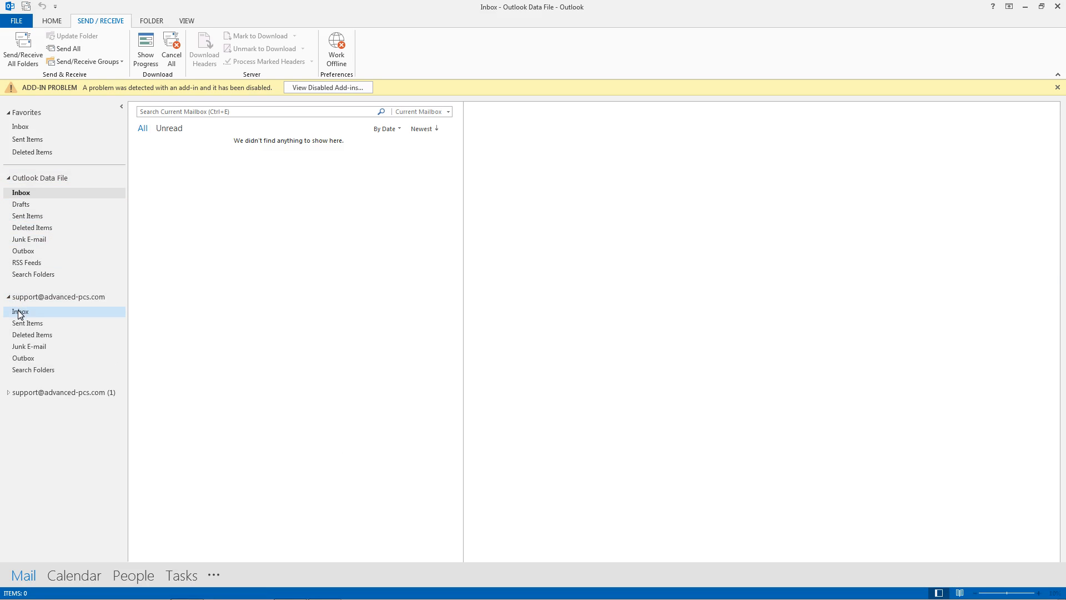
Compare the two support accounts by checking the first one's Inbox and expanding the second
left_click(20, 314)
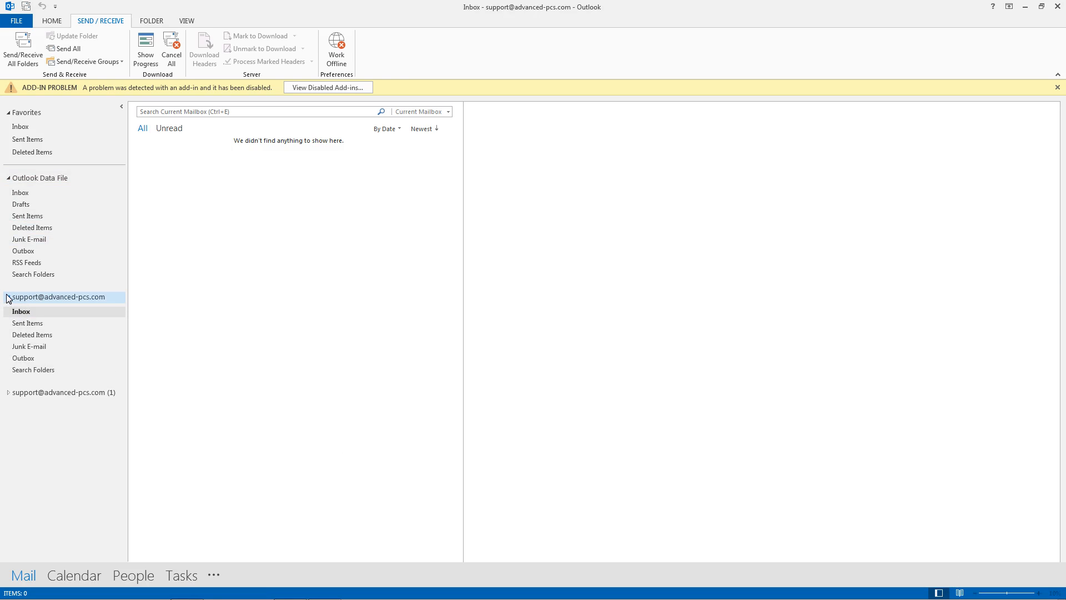
left_click(8, 298)
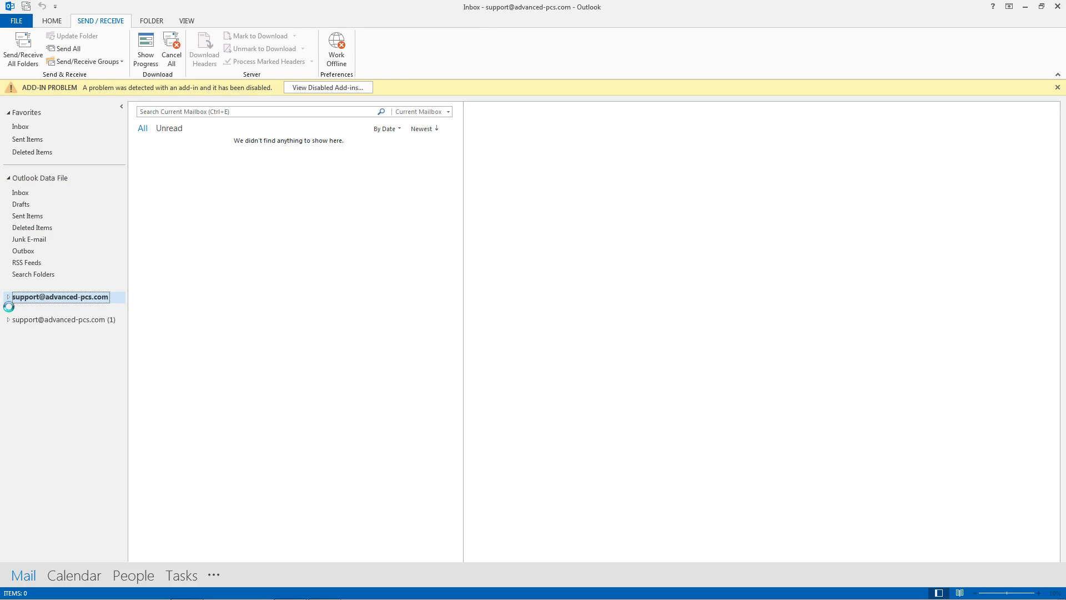
left_click(8, 321)
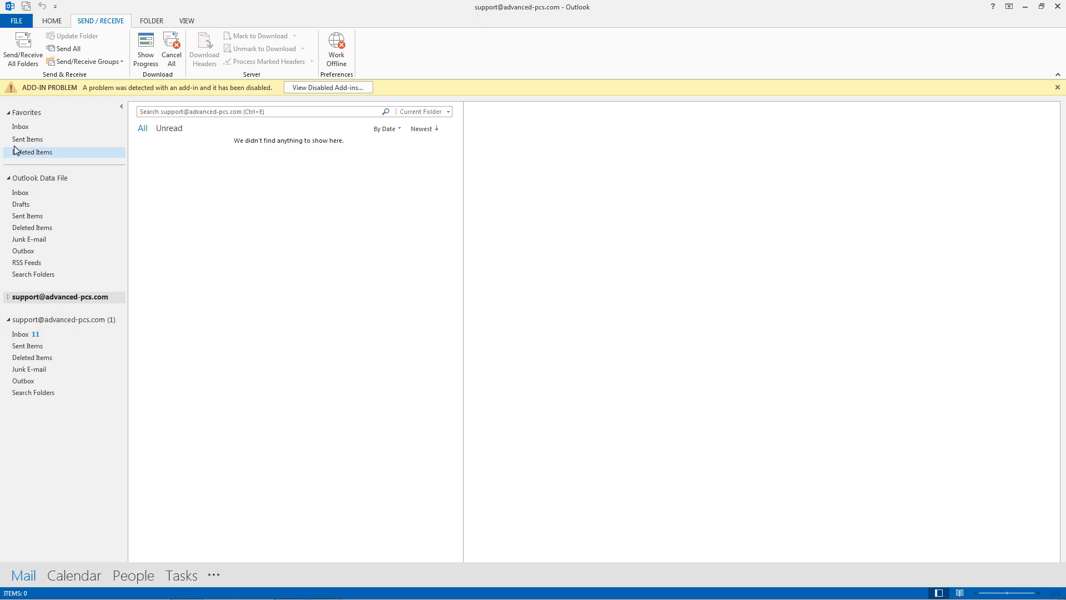
Collapse Outlook Data File and close the duplicate, empty support account
left_click(9, 178)
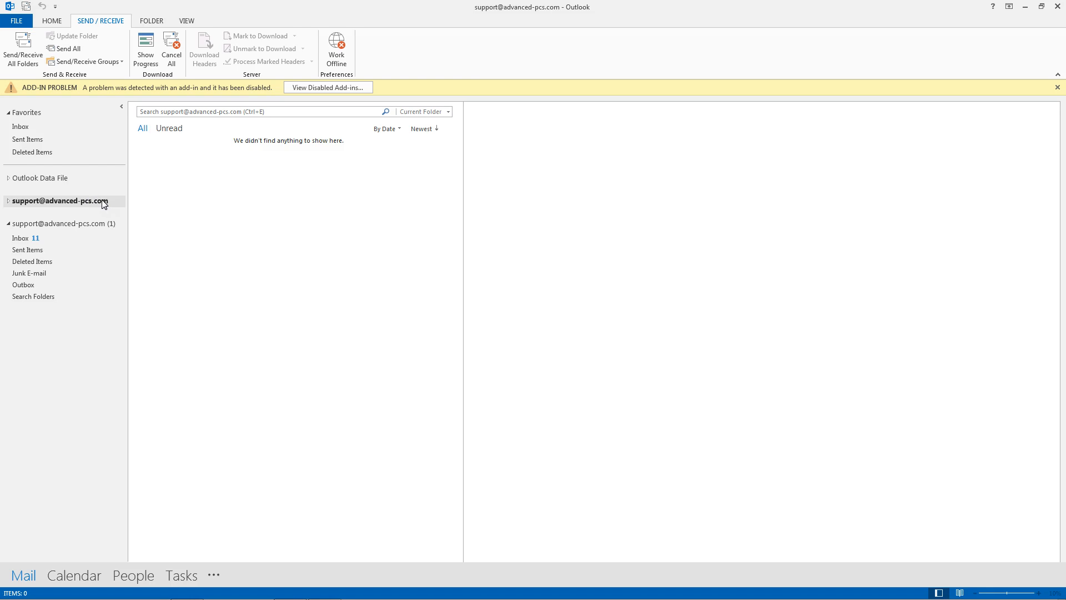
right_click(40, 204)
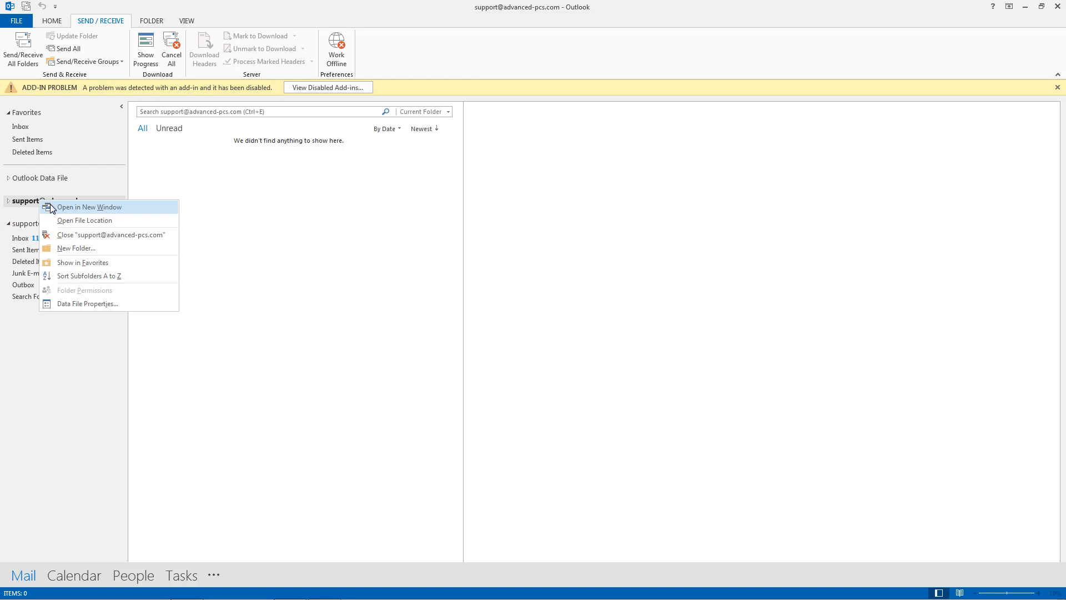
left_click(71, 236)
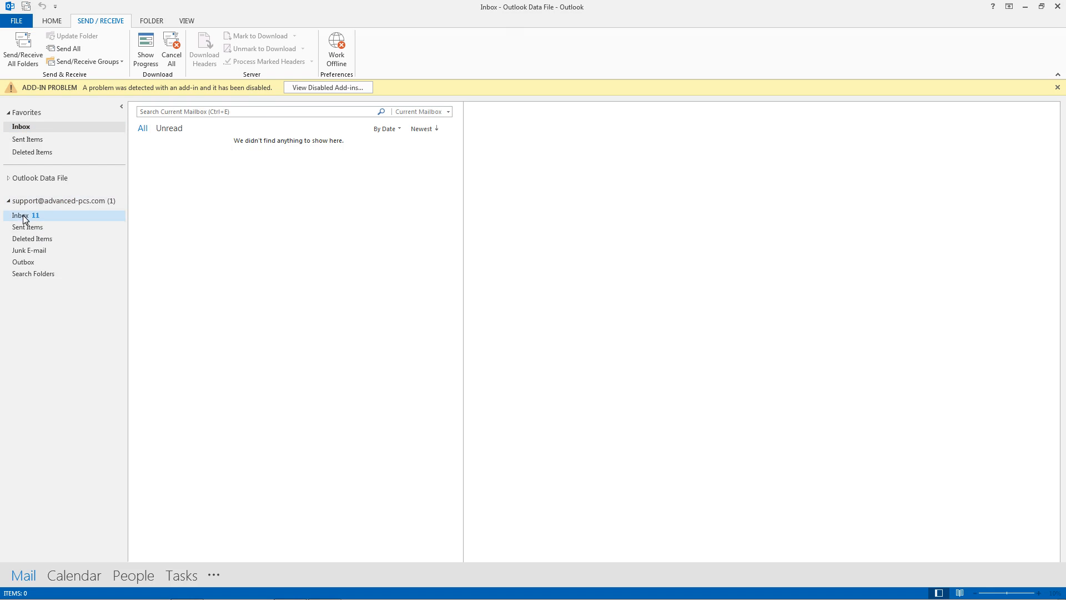
View the Test Email in the support Inbox, then minimize Outlook and Firefox
left_click(25, 217)
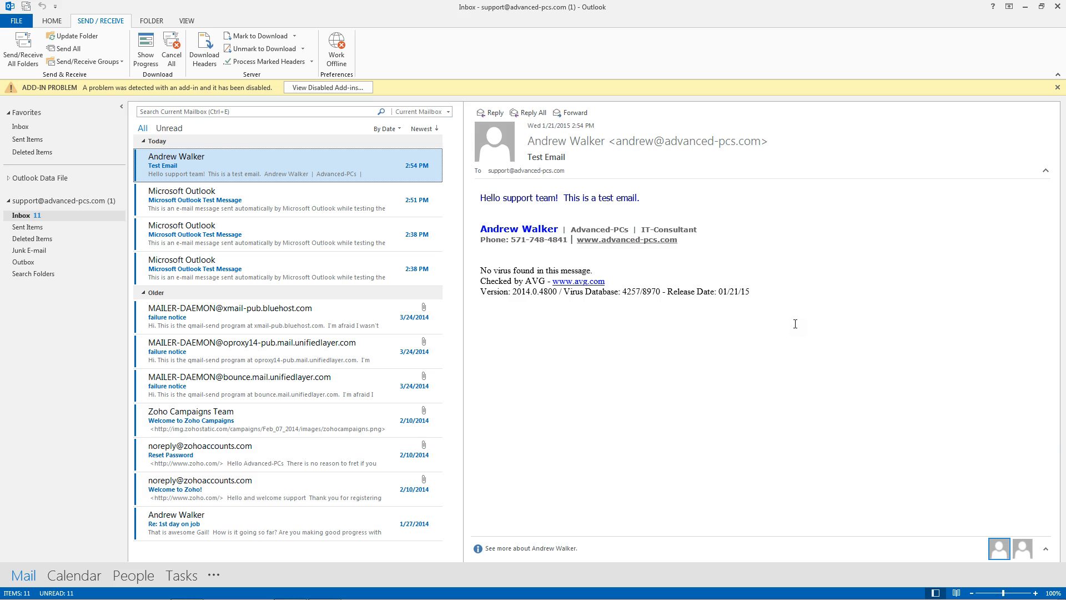
left_click(1025, 7)
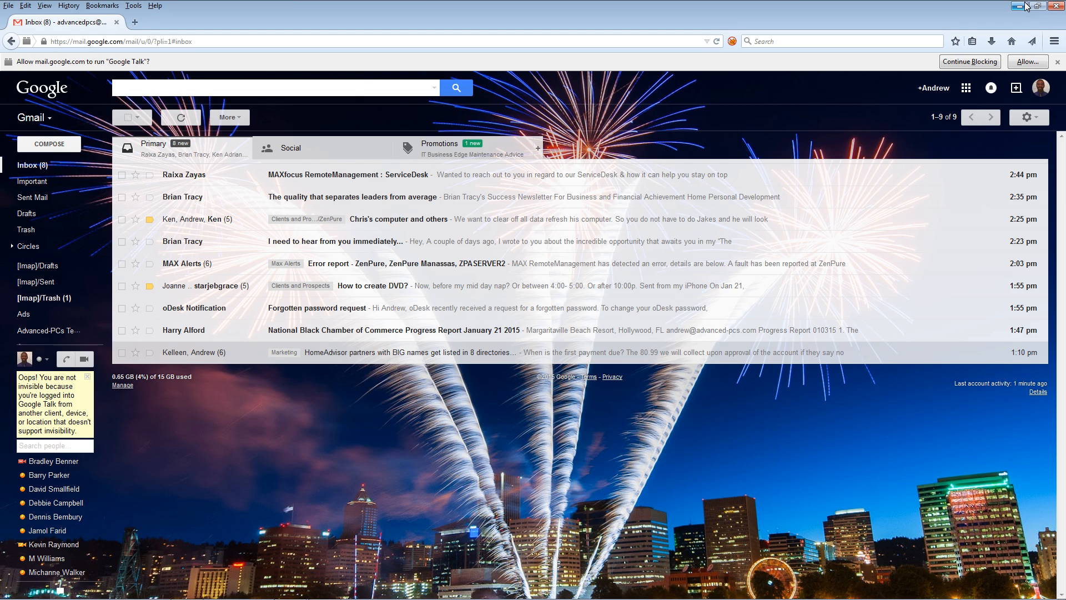
left_click(1018, 7)
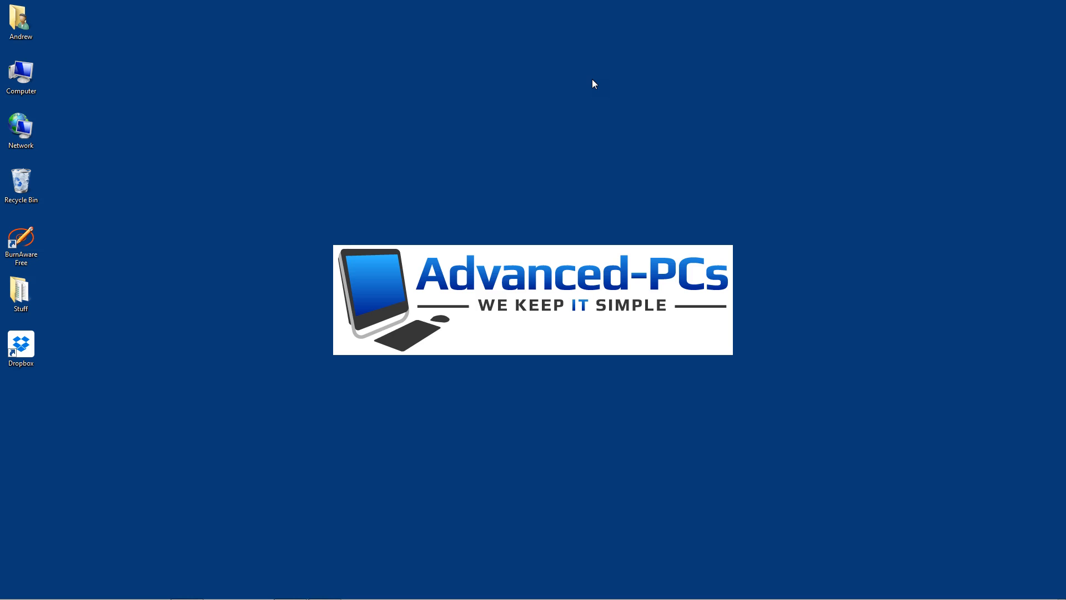